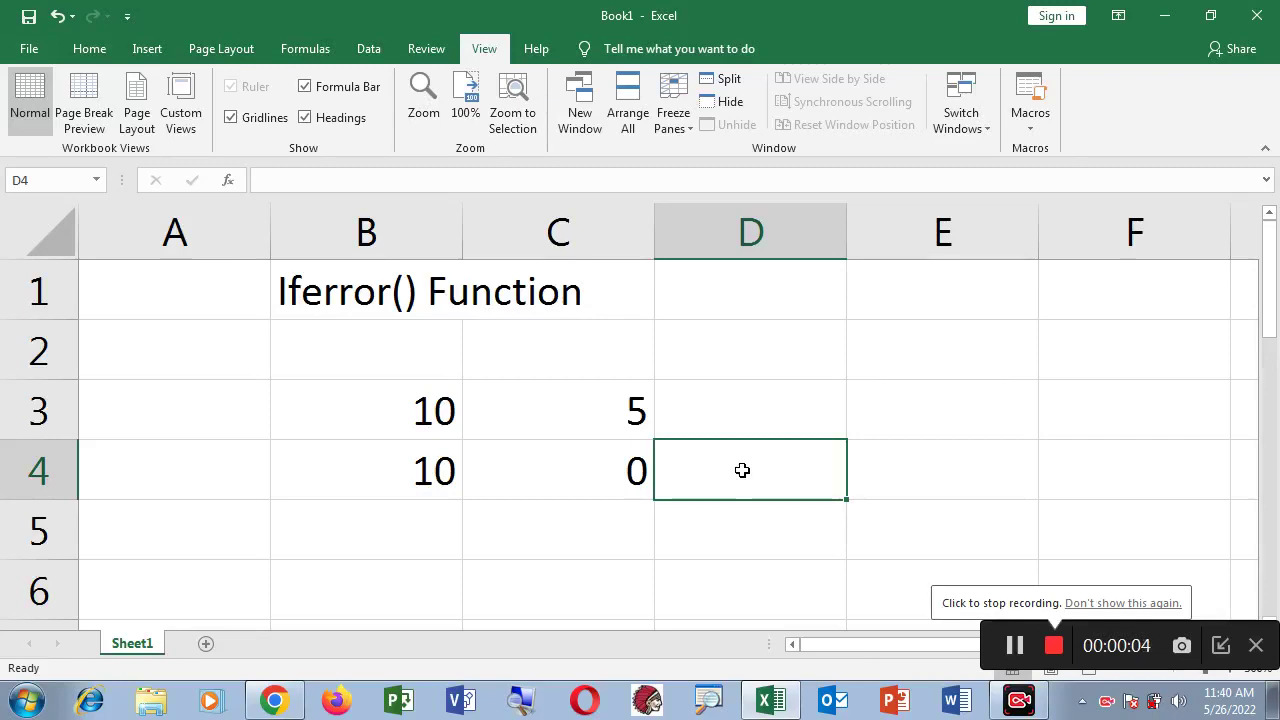
# Step: Look up IFERROR in the Formulas tab's Logical function list, then close the list
pyautogui.click(748, 411)
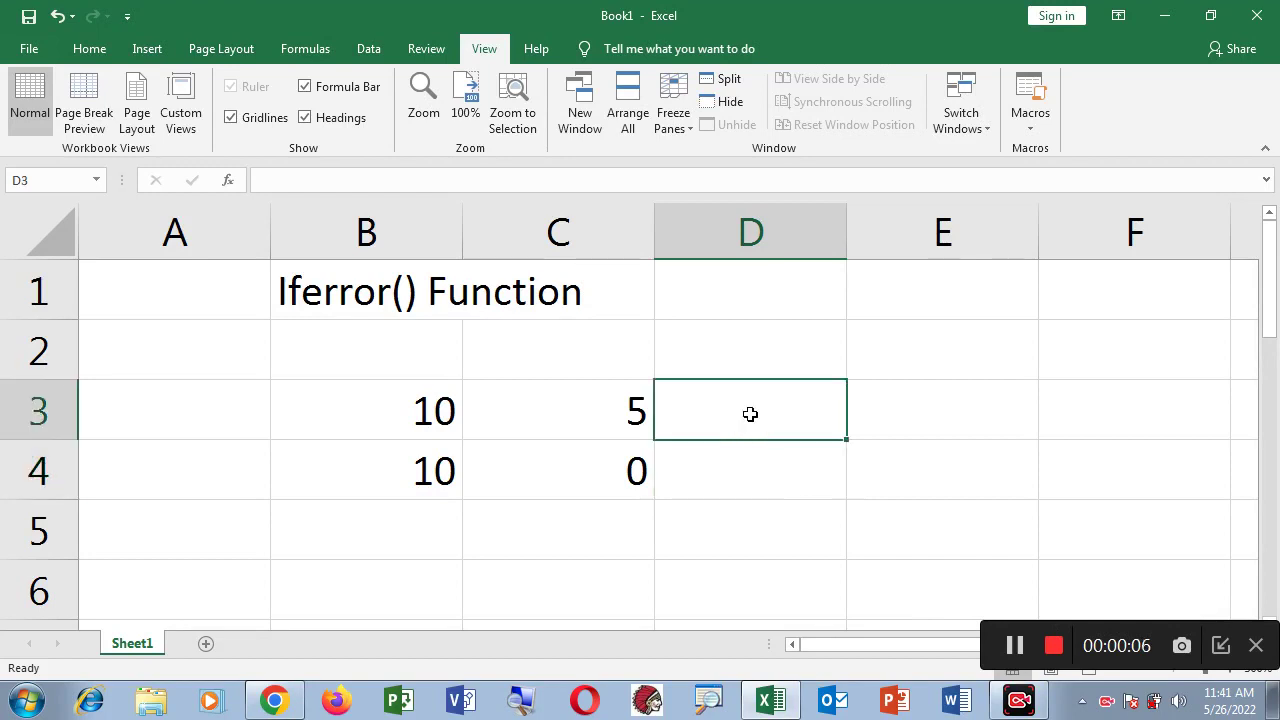
pyautogui.click(381, 305)
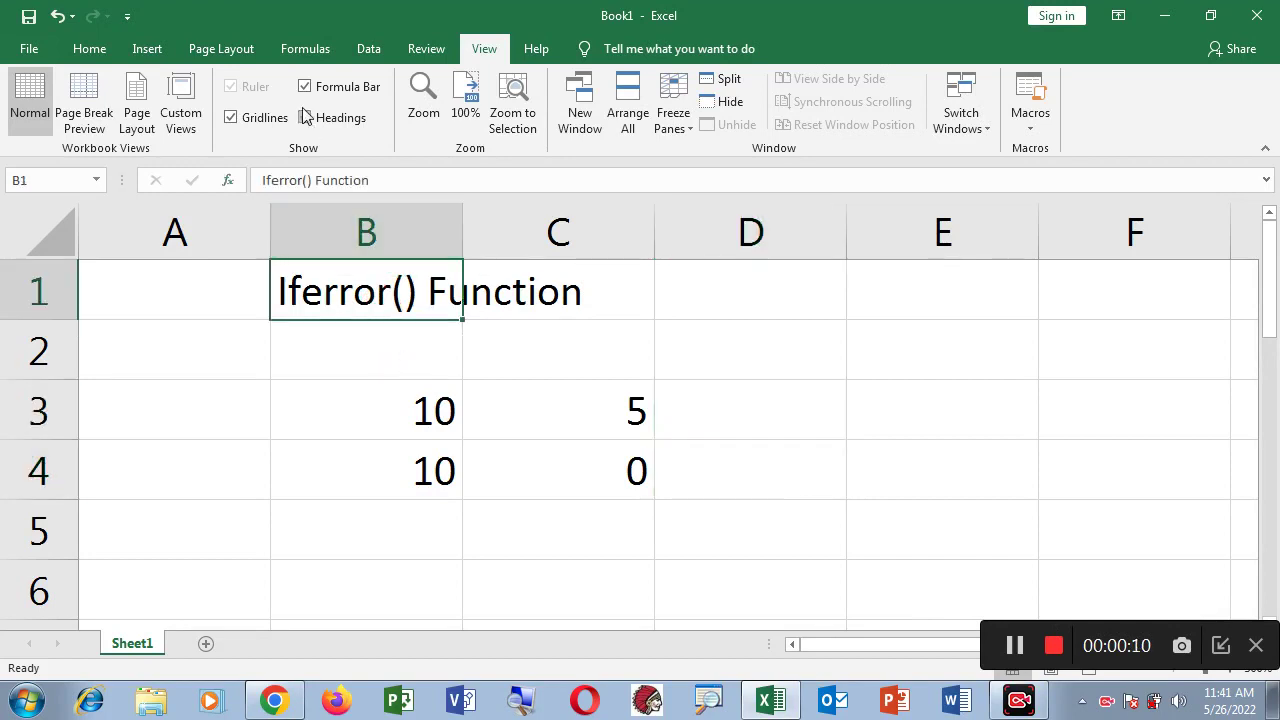
pyautogui.click(316, 60)
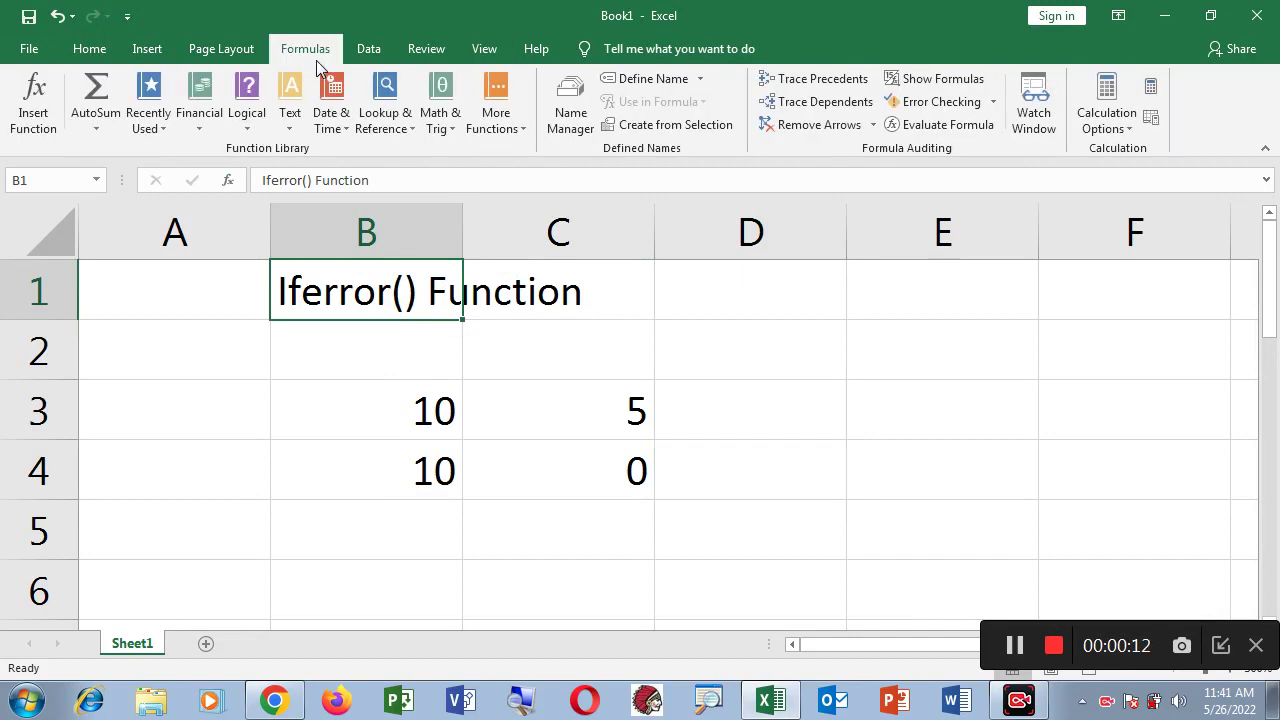
pyautogui.click(249, 124)
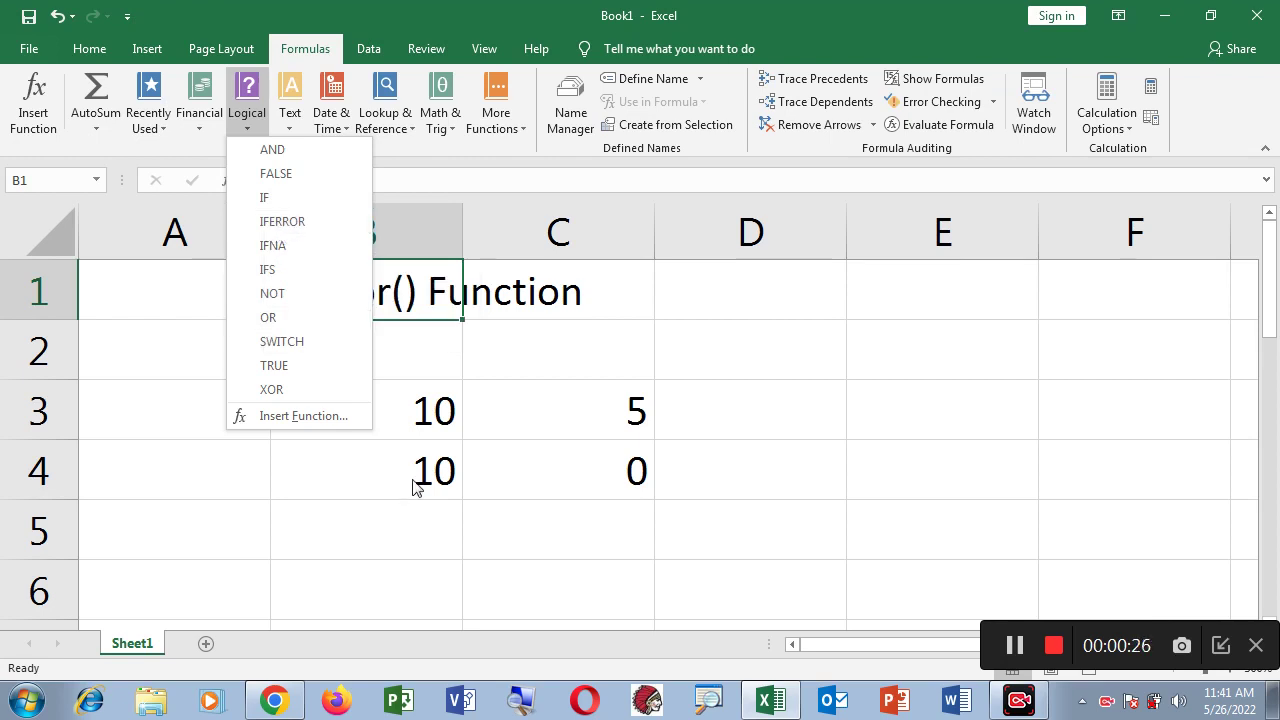
pyautogui.click(443, 545)
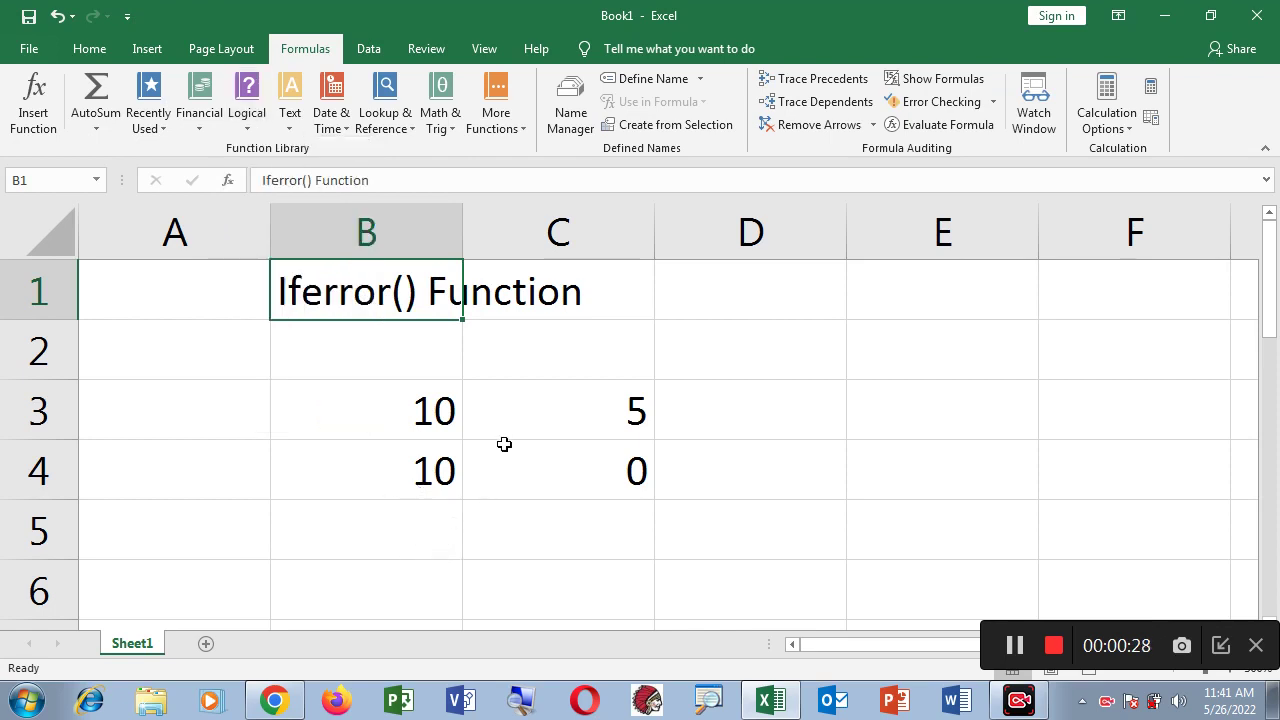
pyautogui.click(540, 402)
pyautogui.moveTo(616, 416); pyautogui.dragTo(631, 469)
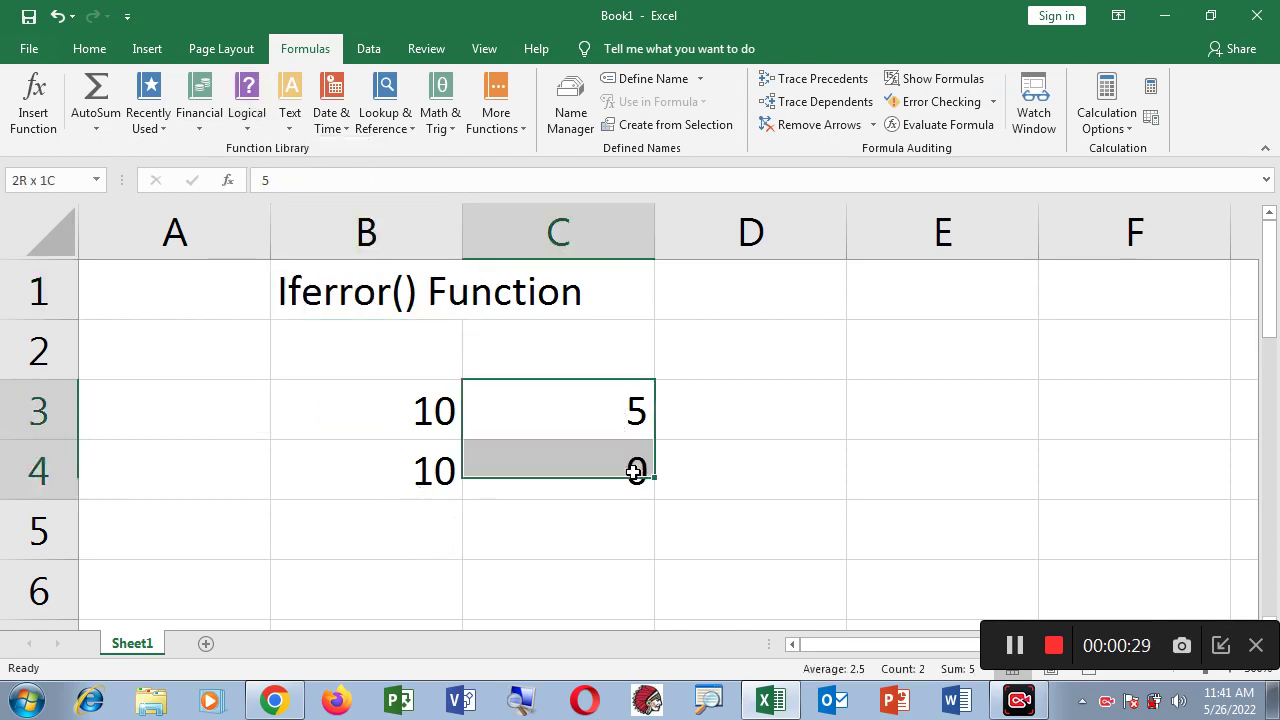
pyautogui.click(713, 413)
pyautogui.click(419, 416)
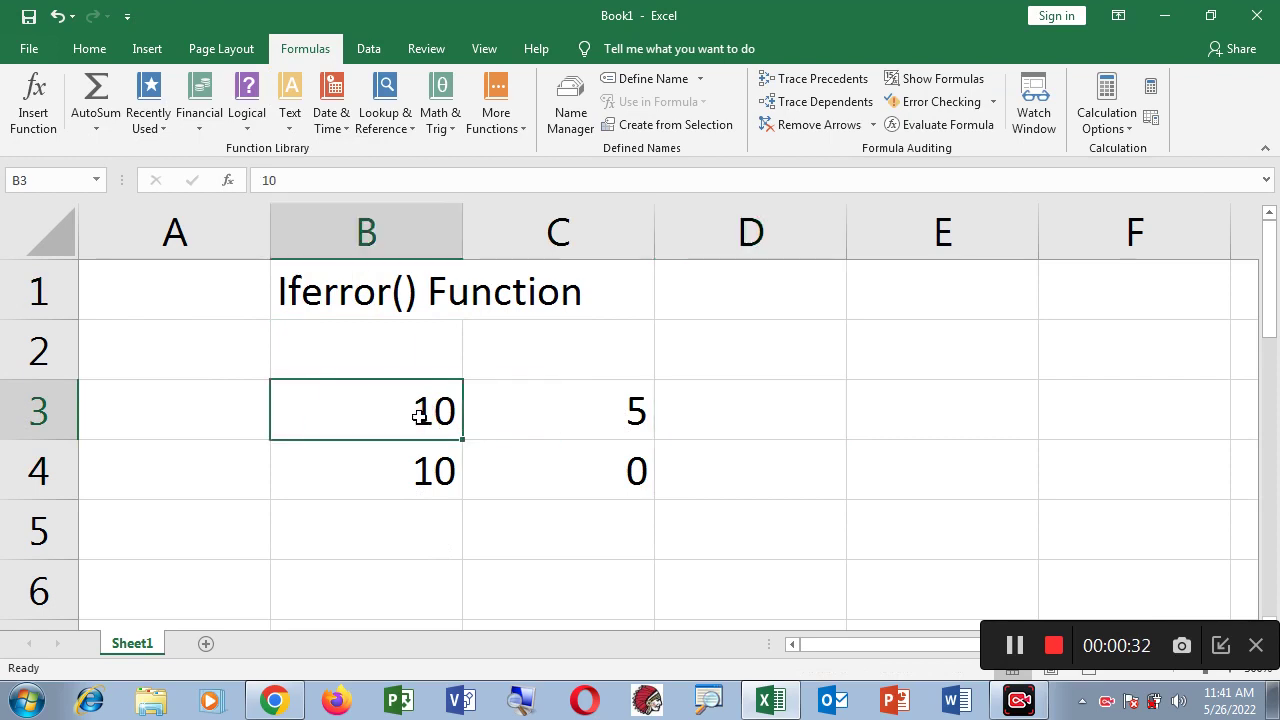
pyautogui.click(628, 418)
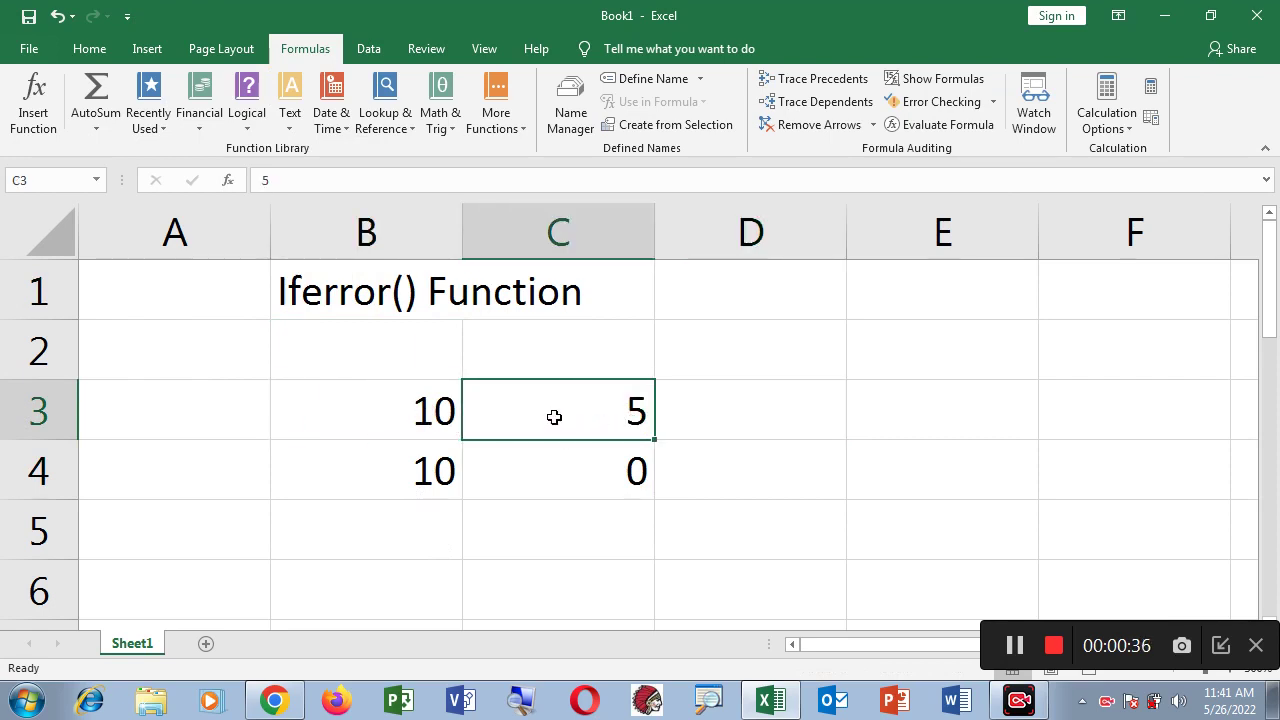
pyautogui.click(749, 412)
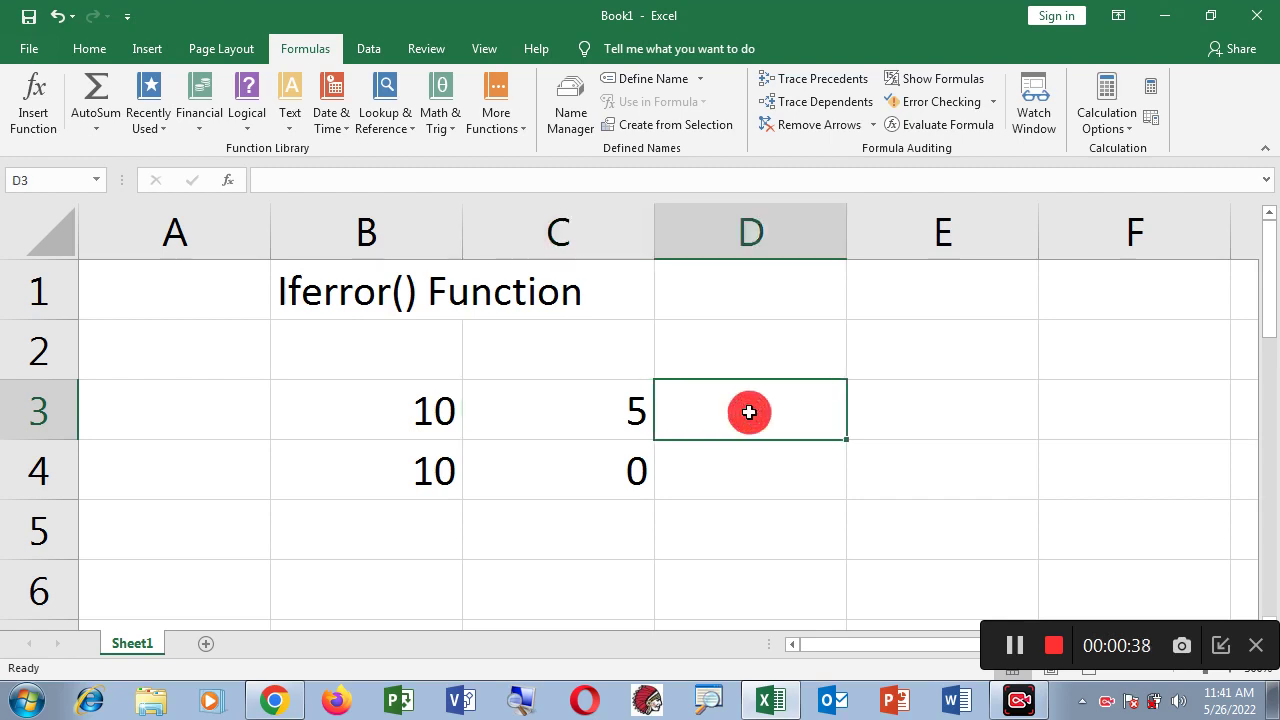
pyautogui.write('=')
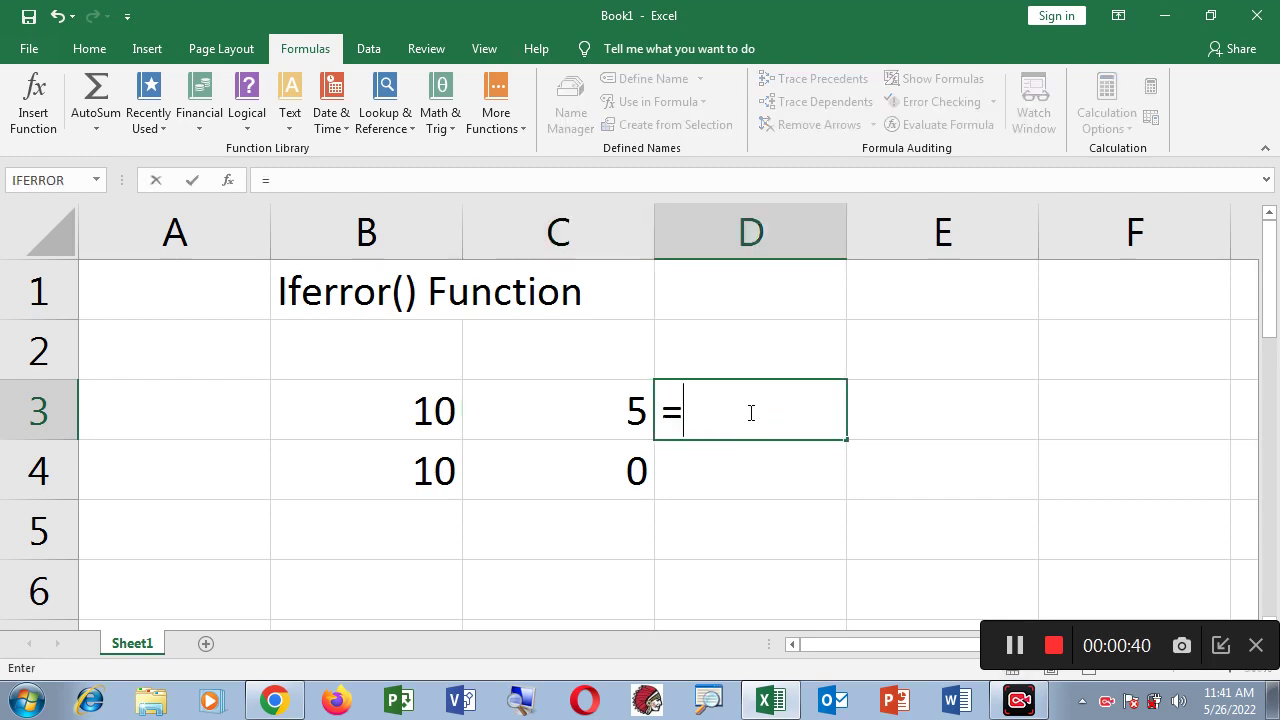
pyautogui.click(406, 416)
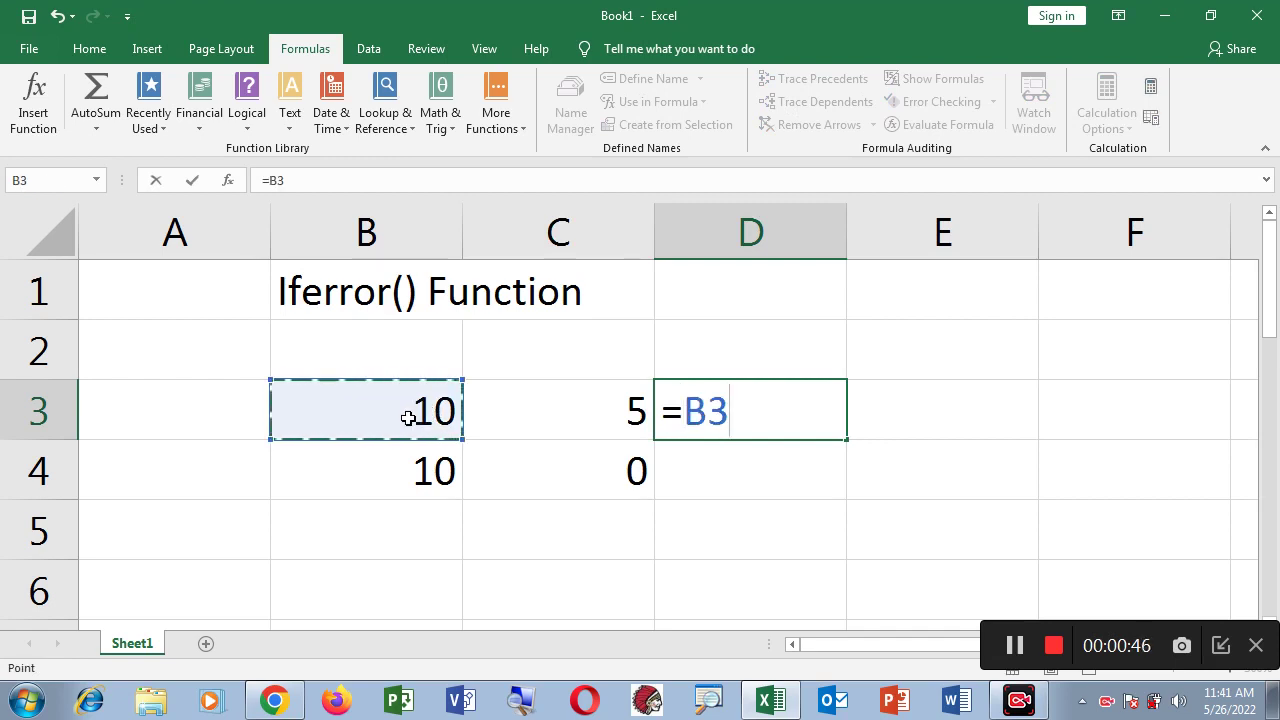
pyautogui.write('/')
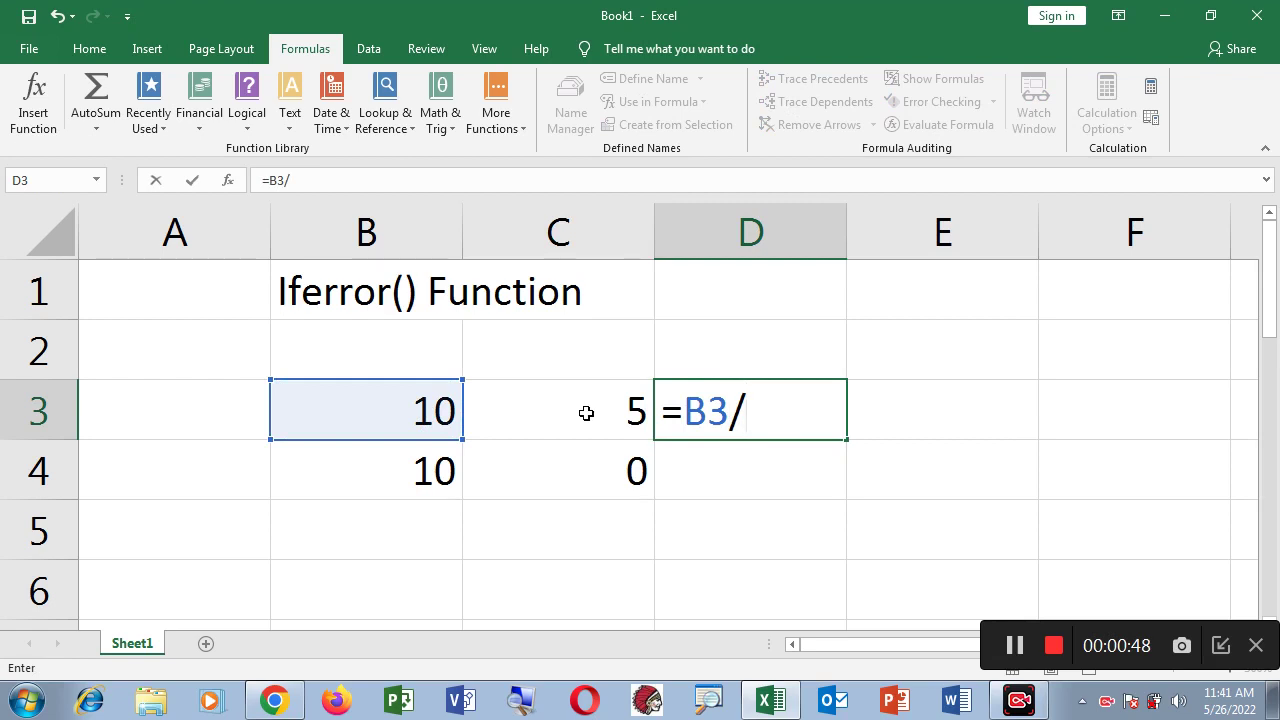
pyautogui.click(587, 412)
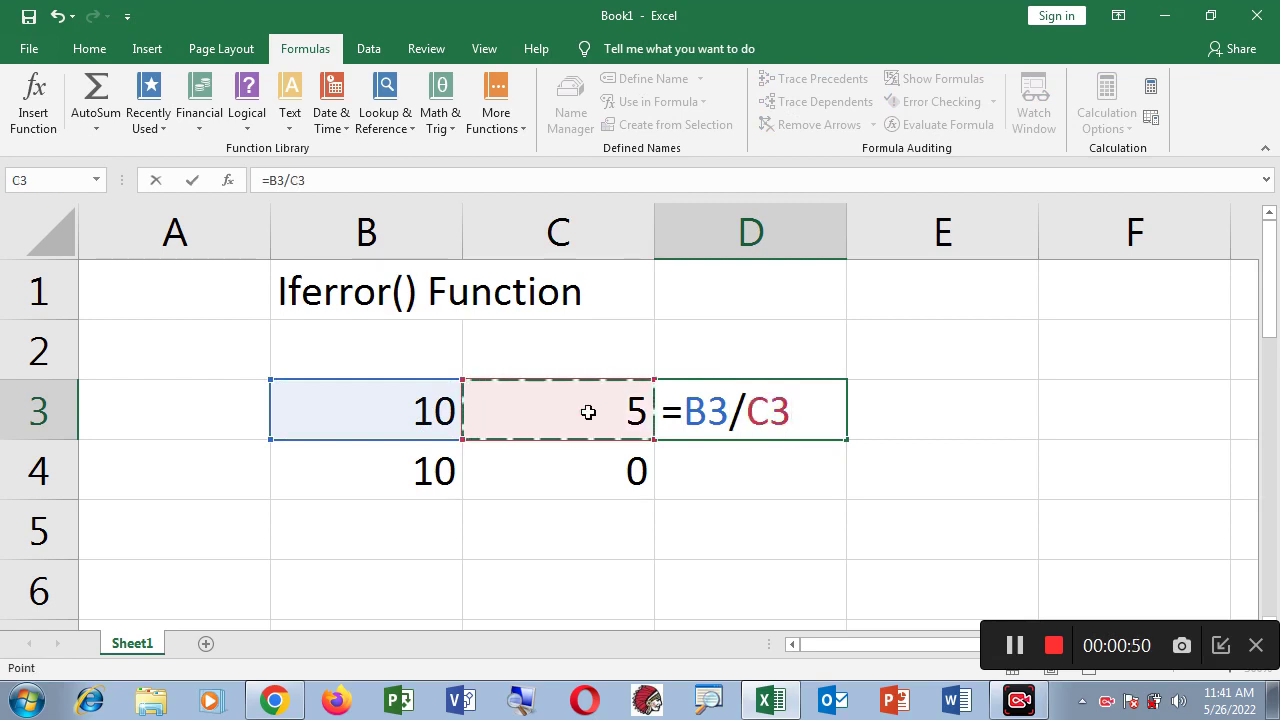
pyautogui.press('Return')
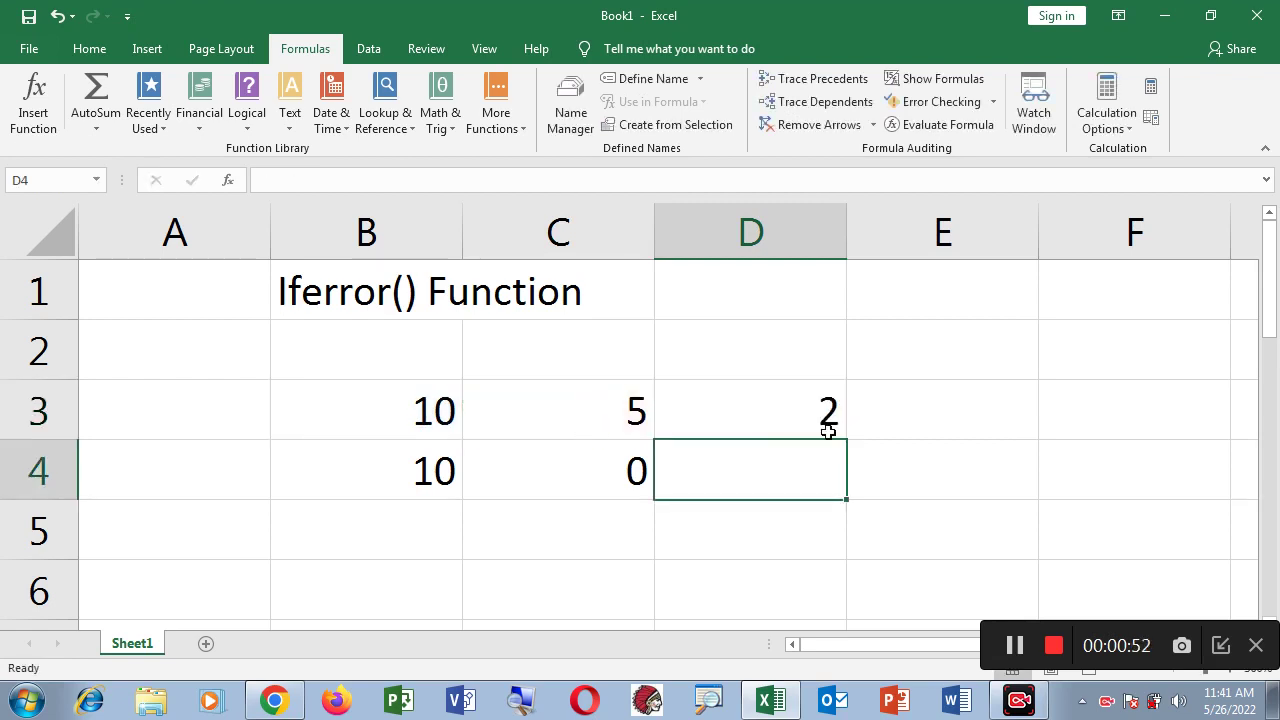
pyautogui.click(828, 416)
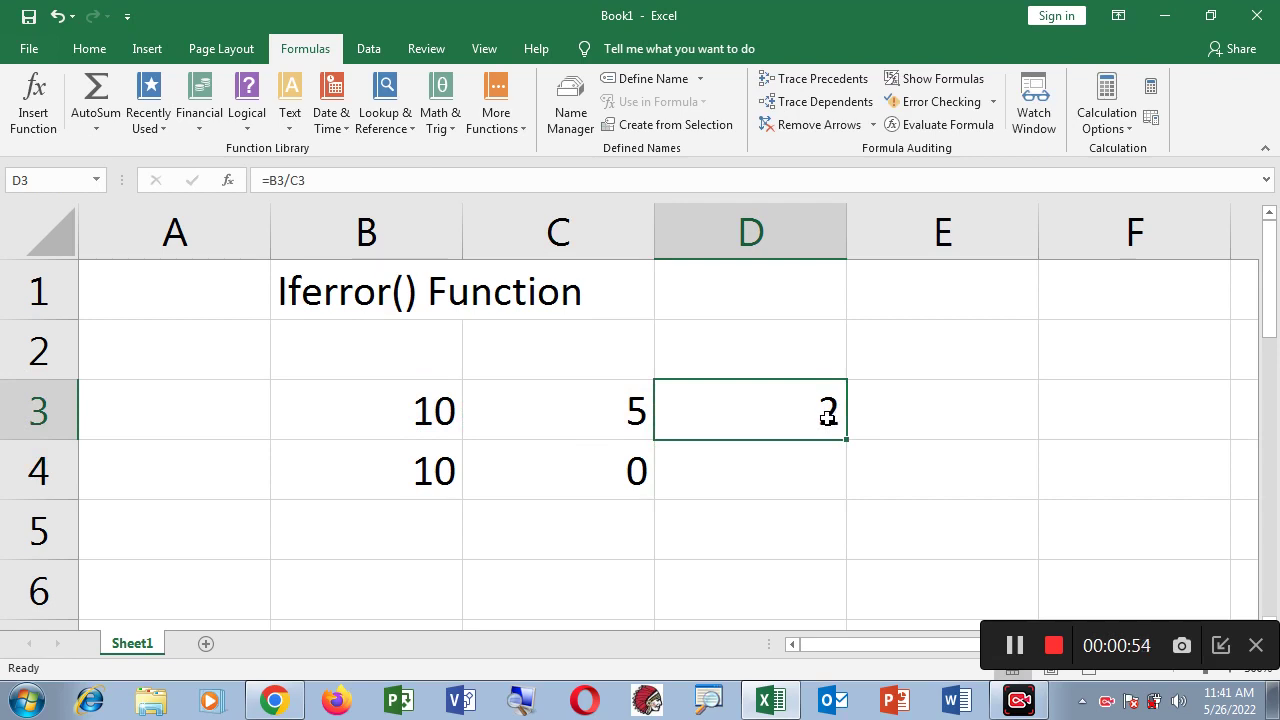
pyautogui.press('Delete')
pyautogui.click(786, 534)
pyautogui.click(411, 414)
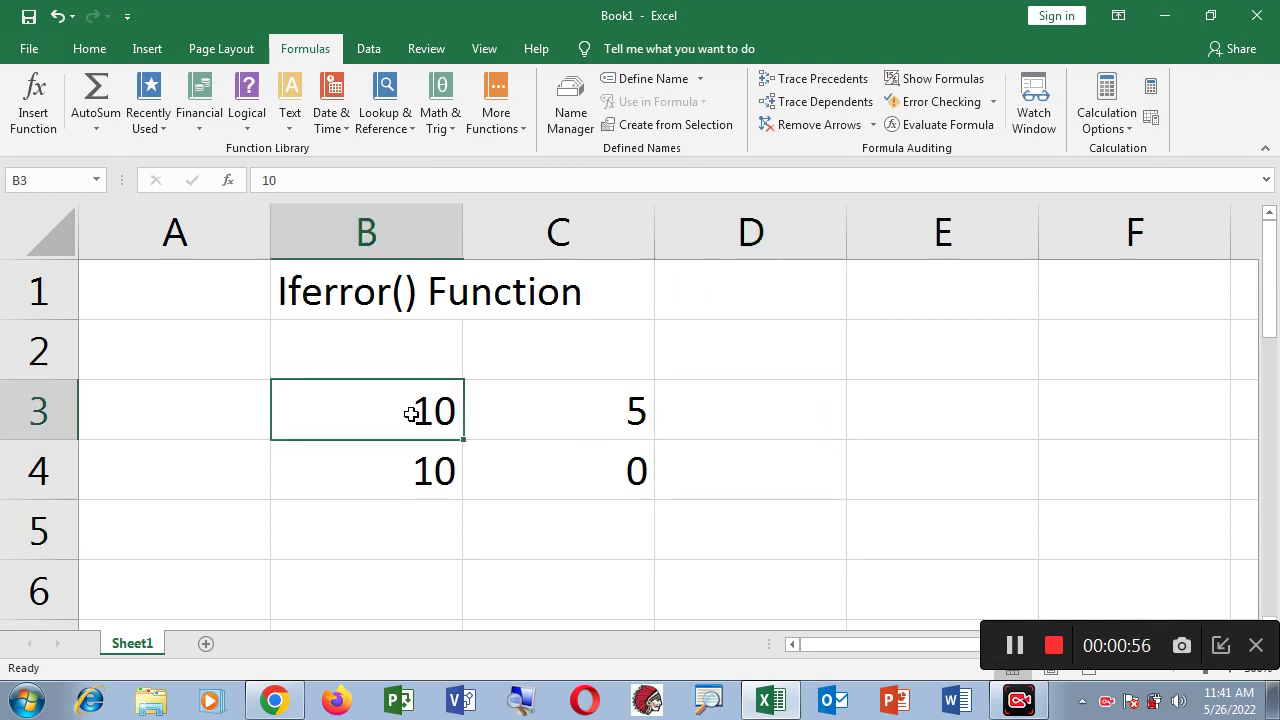
pyautogui.click(564, 407)
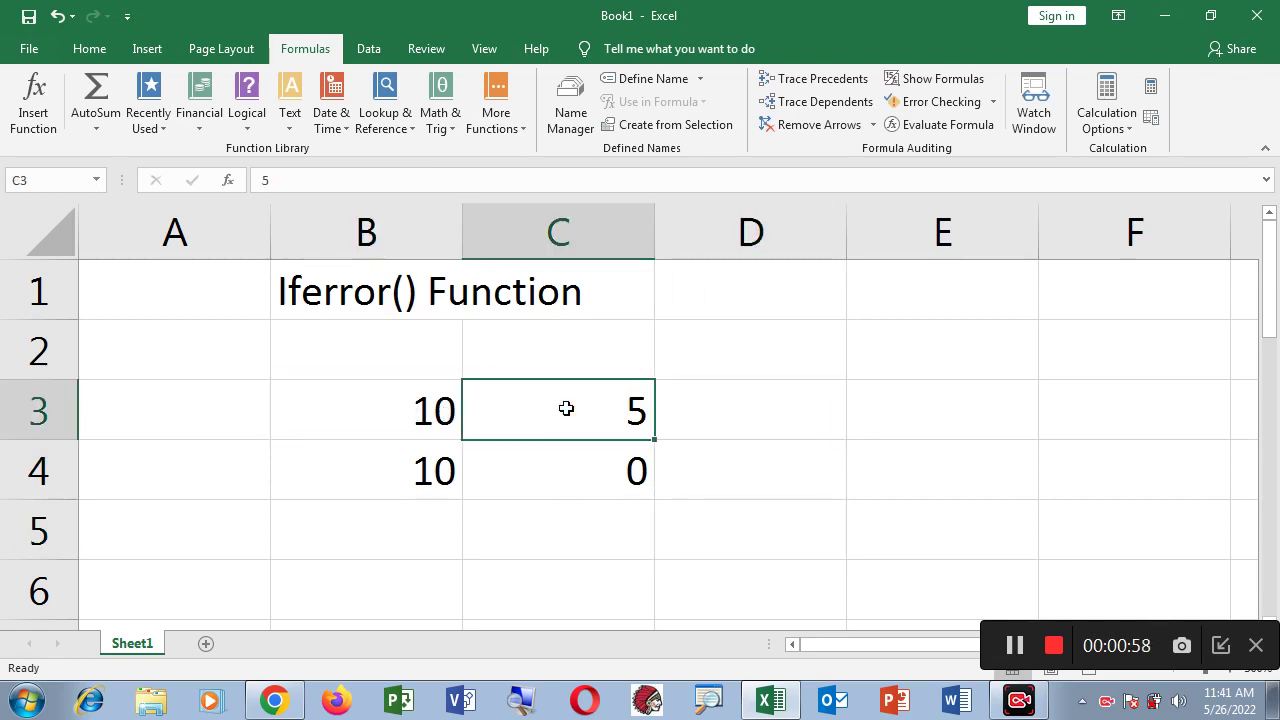
pyautogui.click(730, 408)
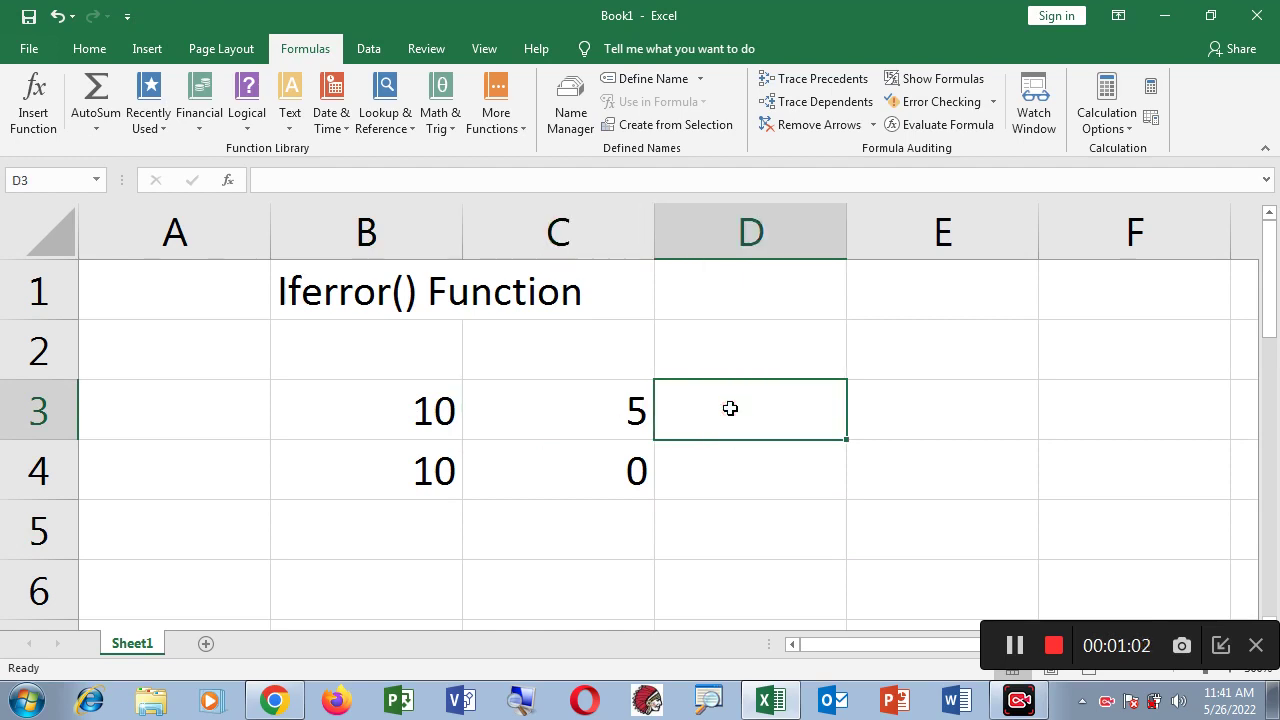
# Step: Enter =B3/C3 in D3 so it shows 2
pyautogui.write('=')
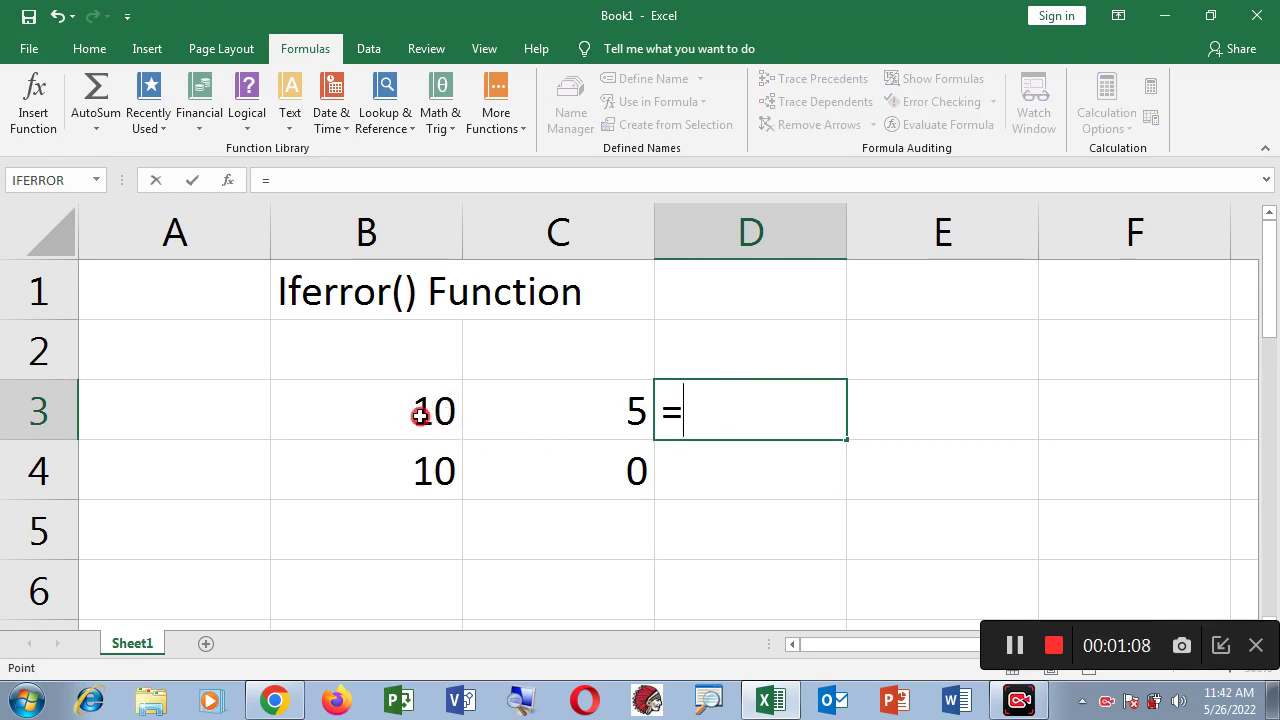
pyautogui.click(420, 414)
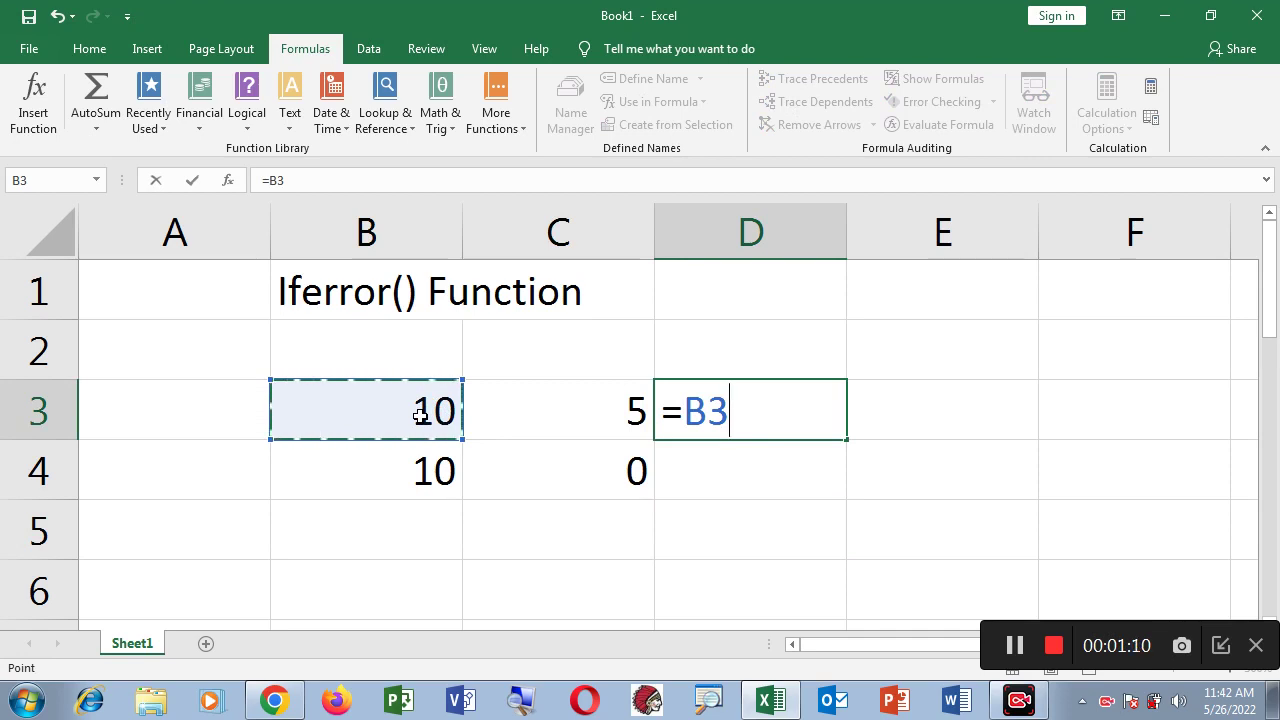
pyautogui.write('/')
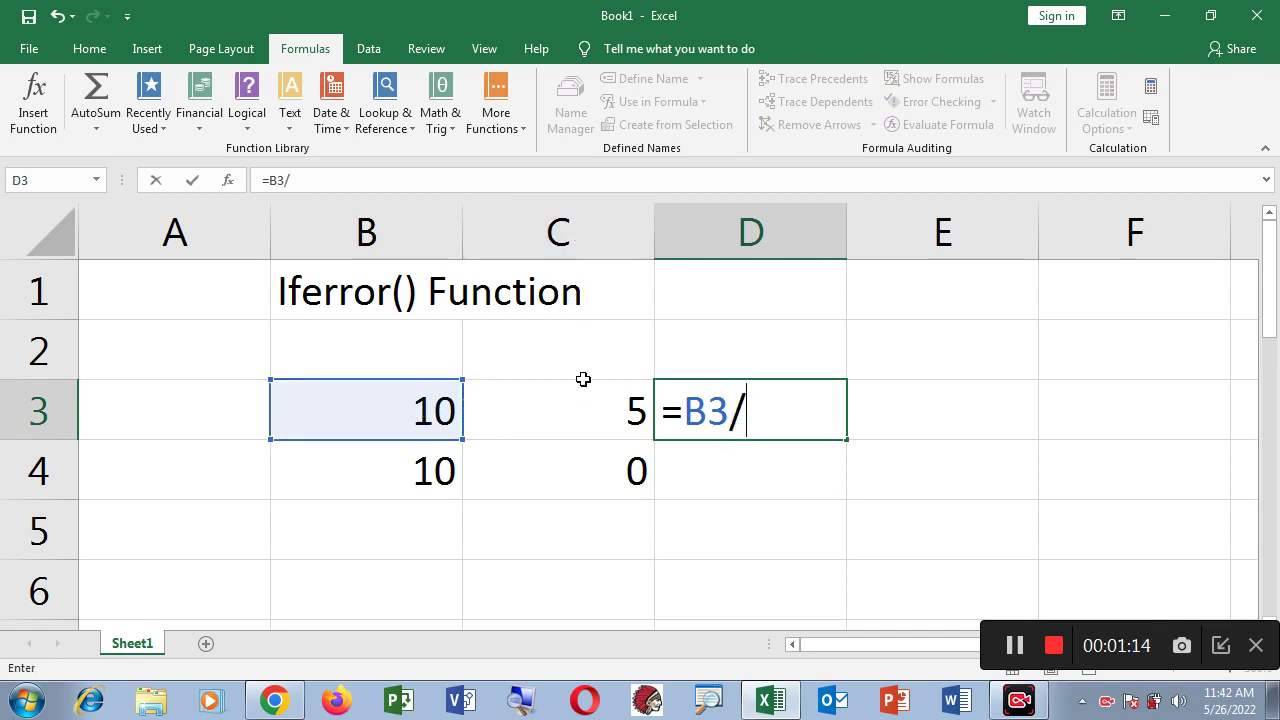
pyautogui.click(599, 412)
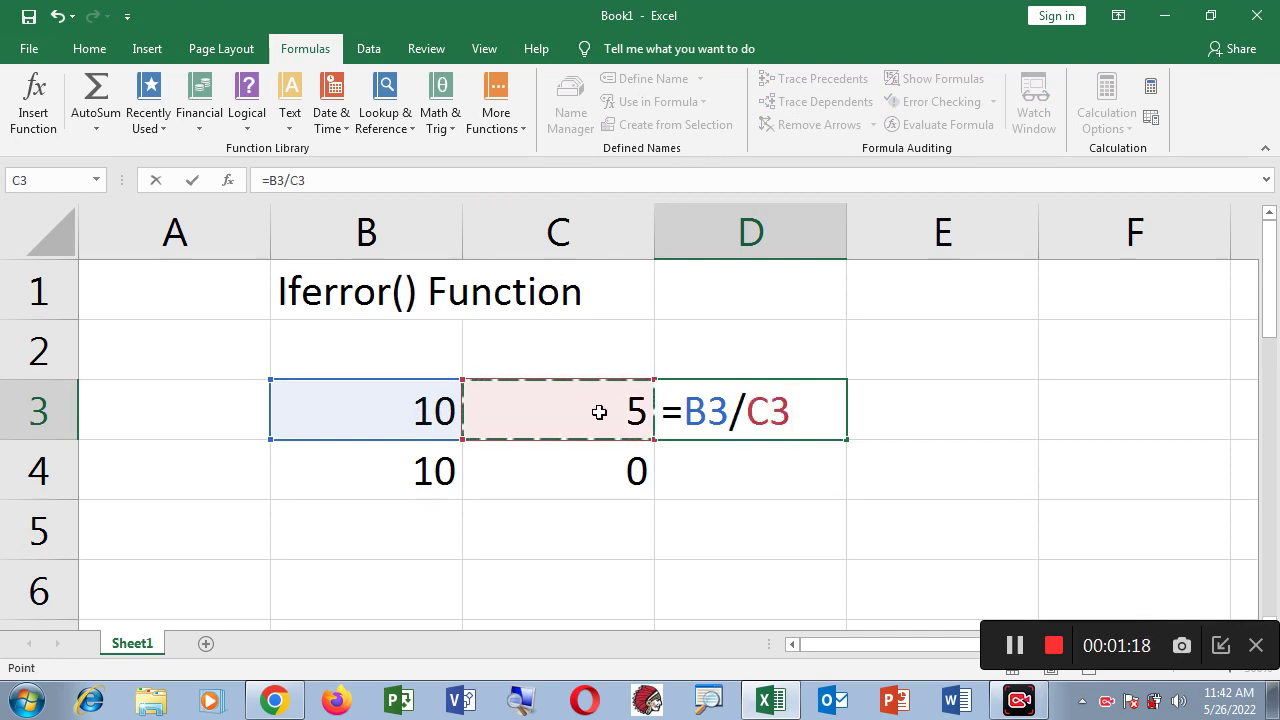
pyautogui.press('Return')
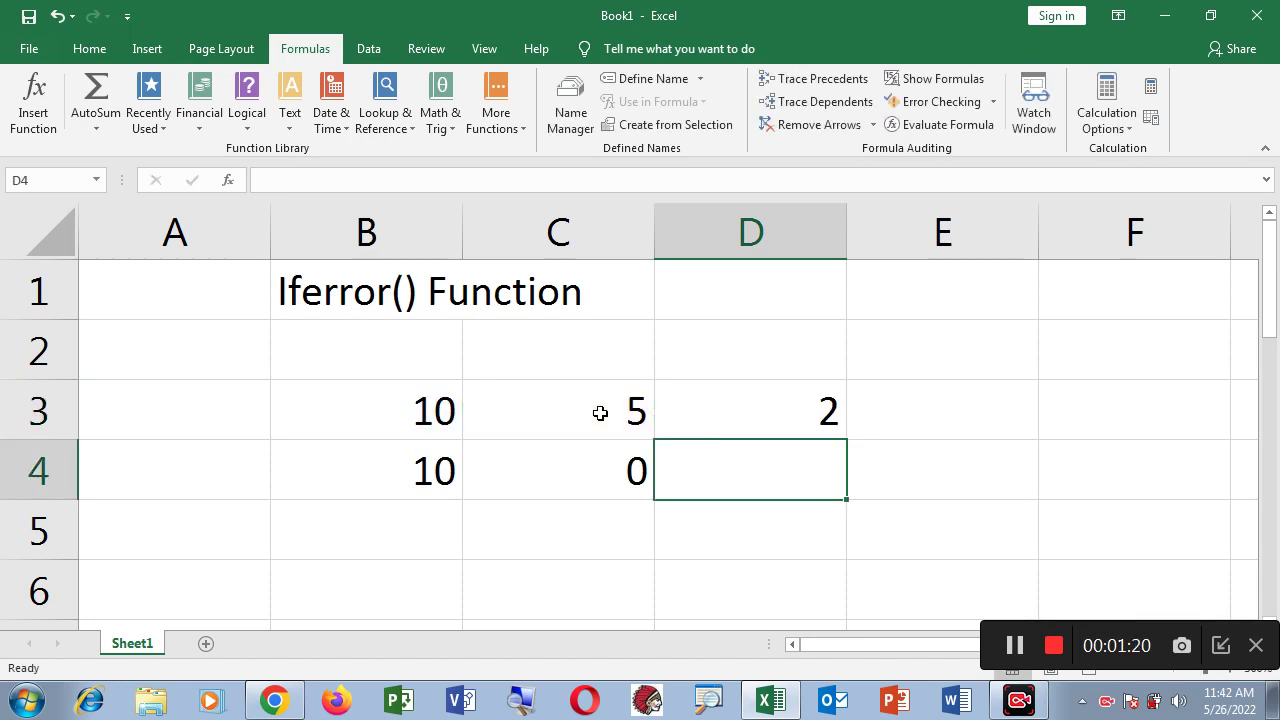
pyautogui.click(745, 408)
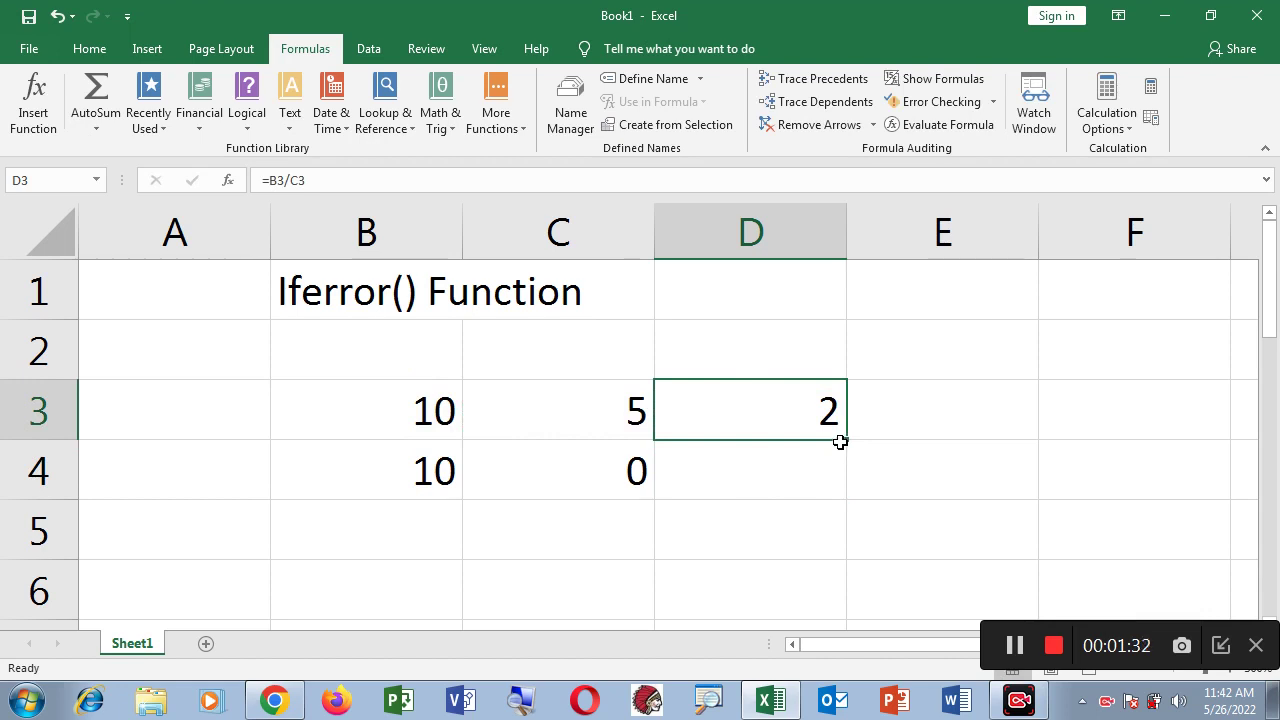
# Step: Fill D3's division down to D4, giving =B4/C4, which shows #DIV/0!
pyautogui.moveTo(846, 439); pyautogui.dragTo(848, 502)
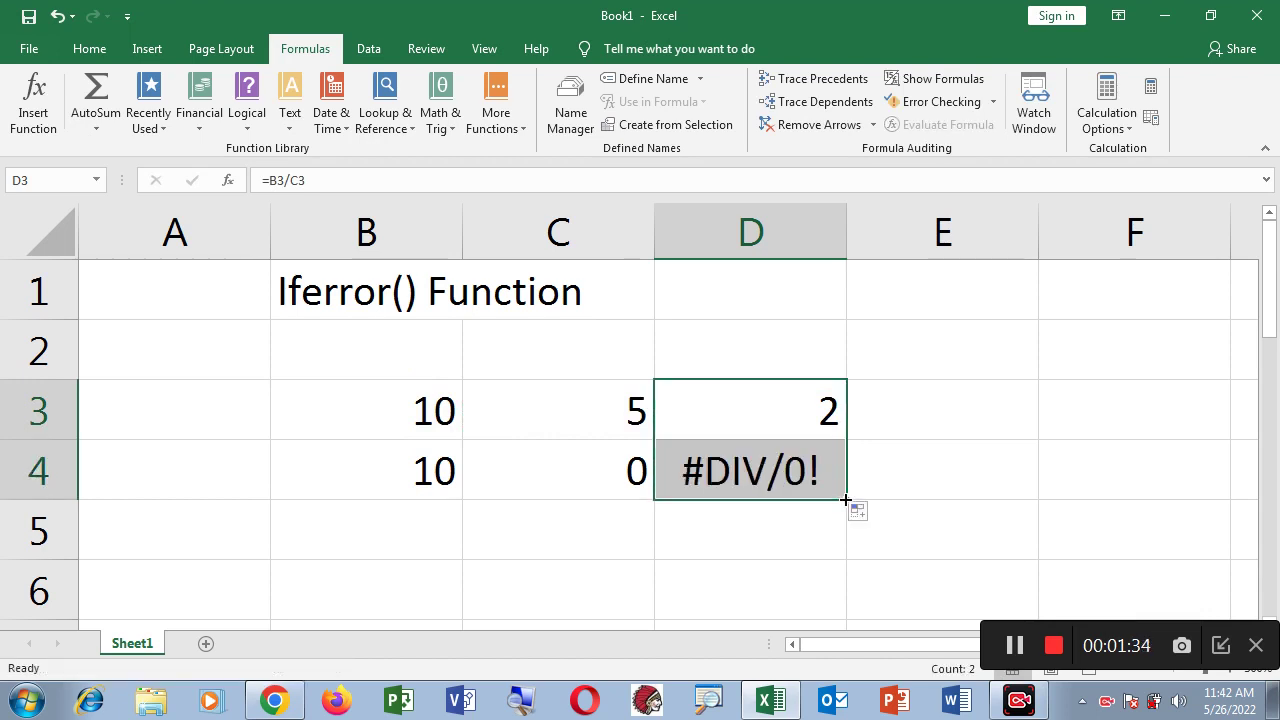
pyautogui.click(768, 531)
pyautogui.click(766, 480)
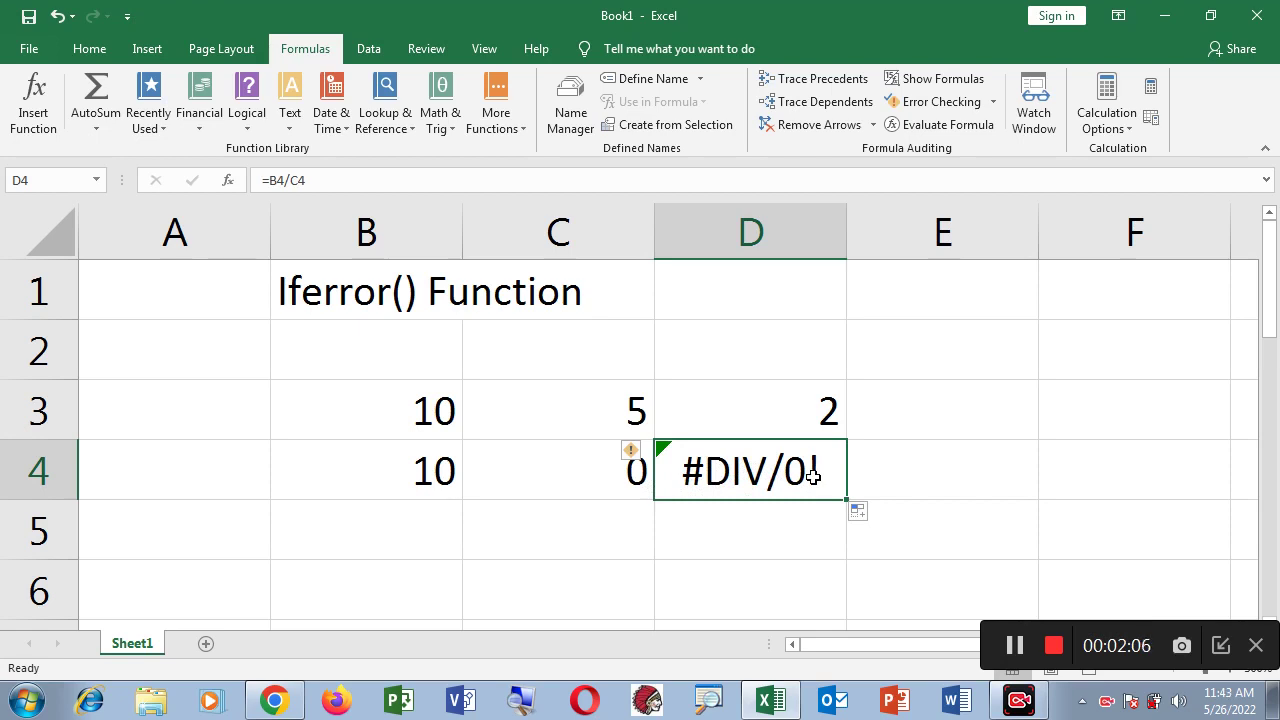
# Step: Enter =IFERROR(B3/C3,0) in E3 so it shows 2
pyautogui.click(943, 421)
pyautogui.click(799, 416)
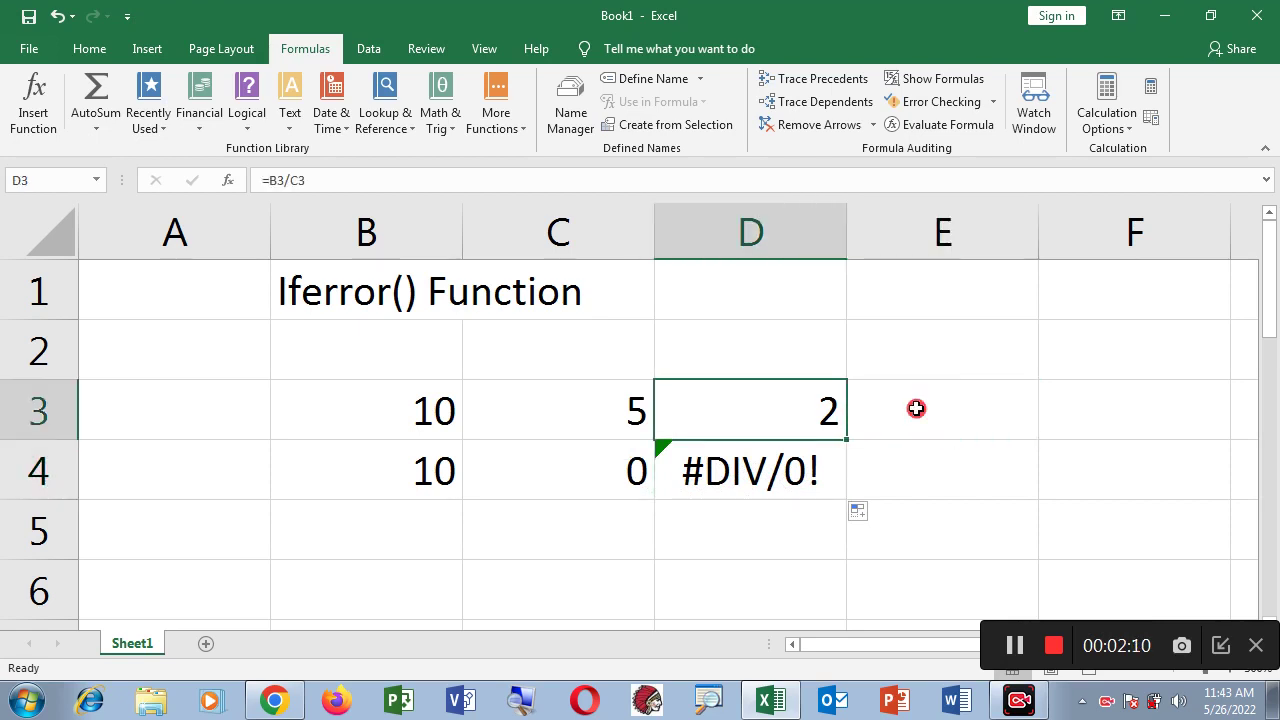
pyautogui.click(916, 408)
pyautogui.write('=')
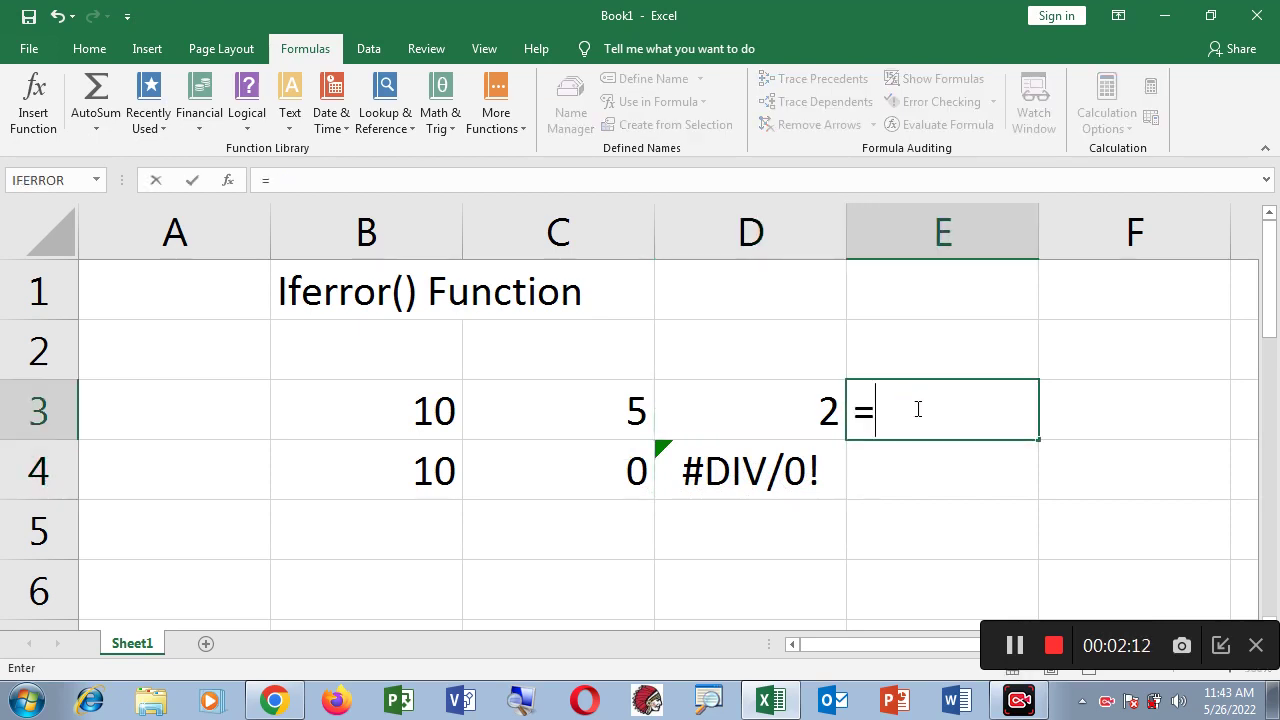
pyautogui.write('I')
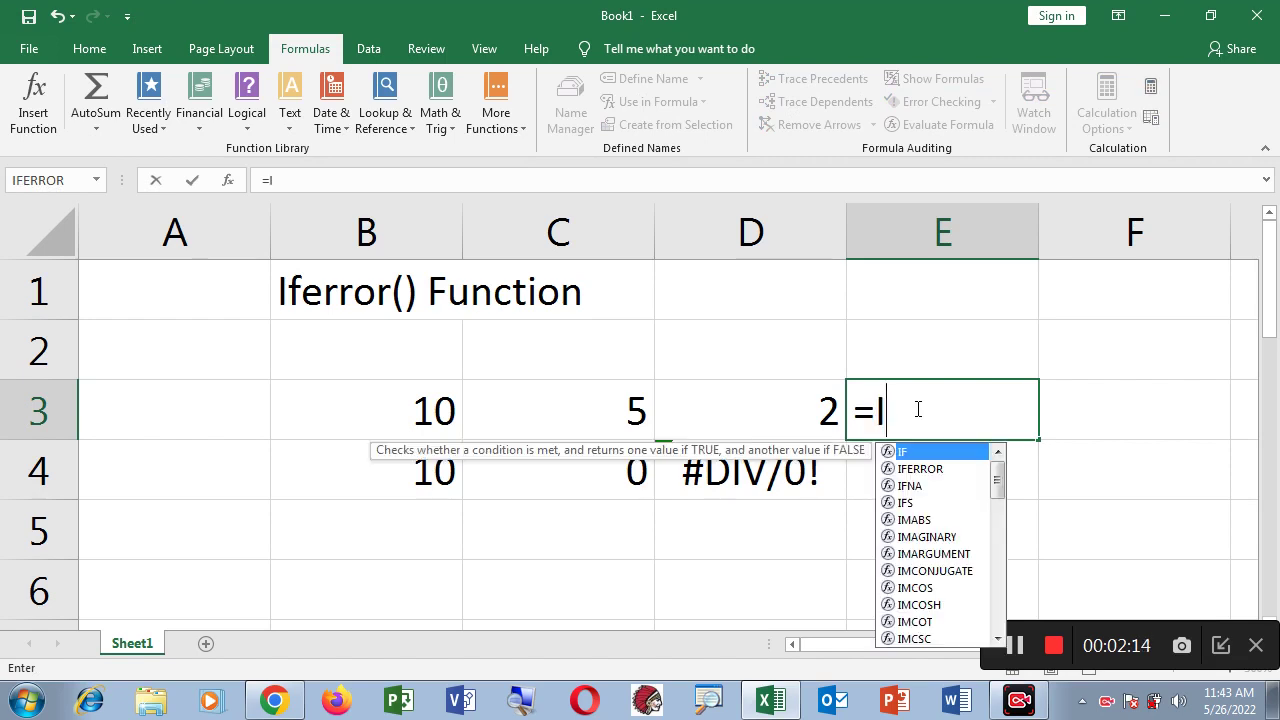
pyautogui.write('FERR')
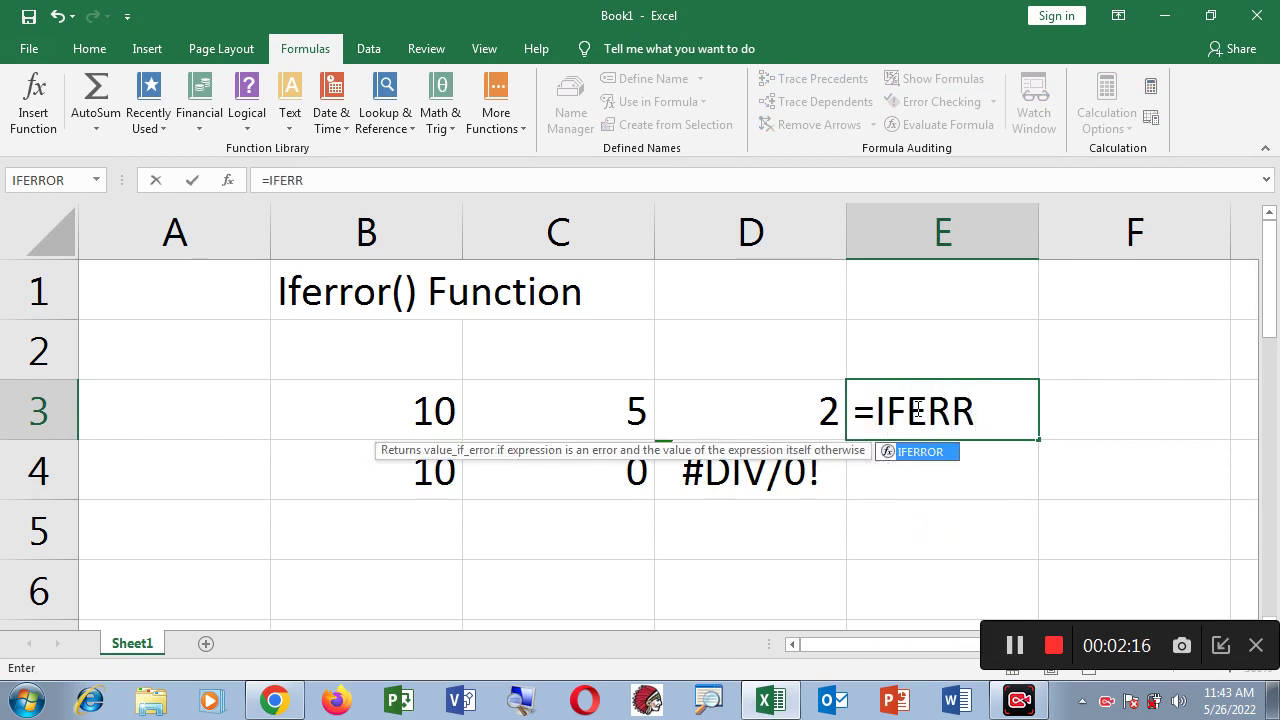
pyautogui.write('OR')
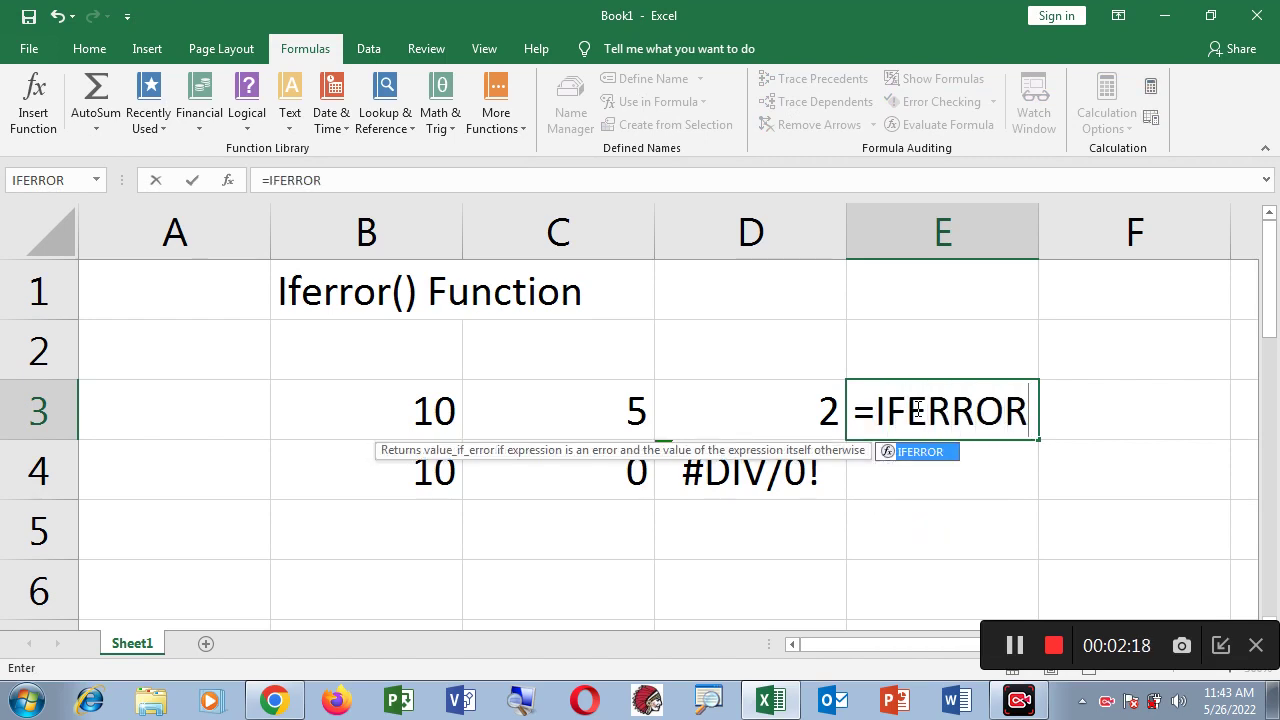
pyautogui.write('(')
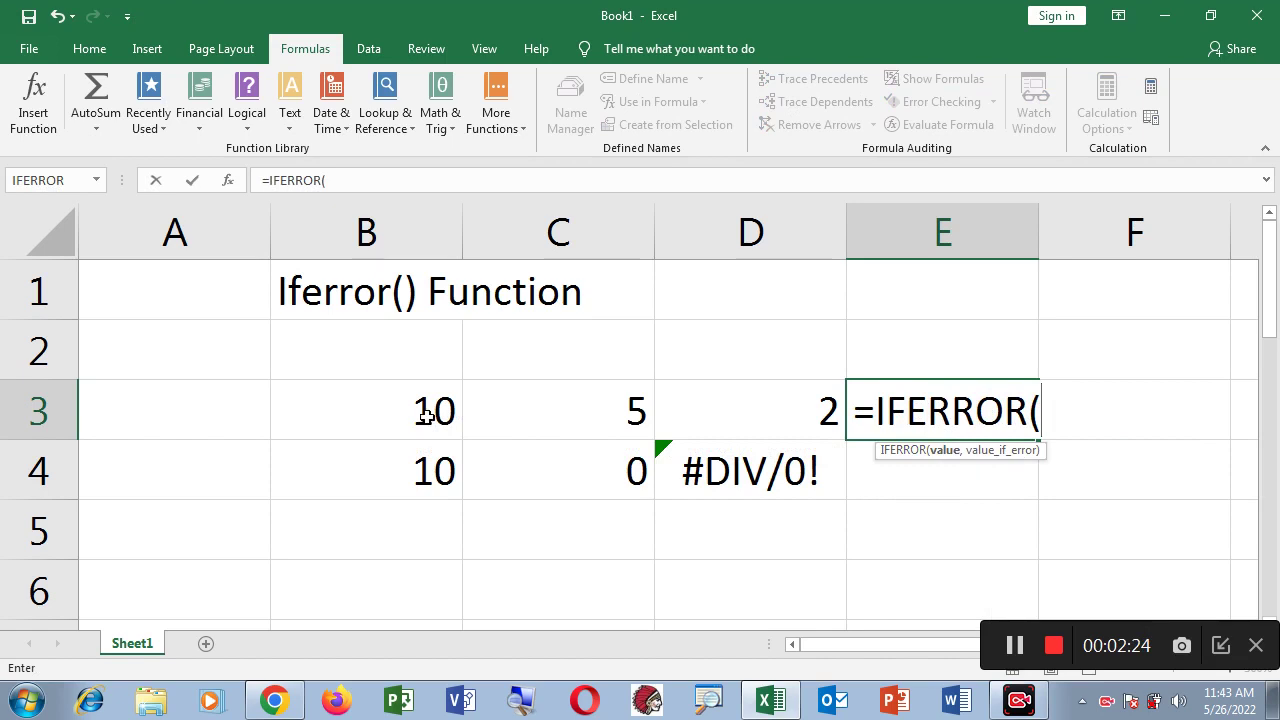
pyautogui.click(428, 415)
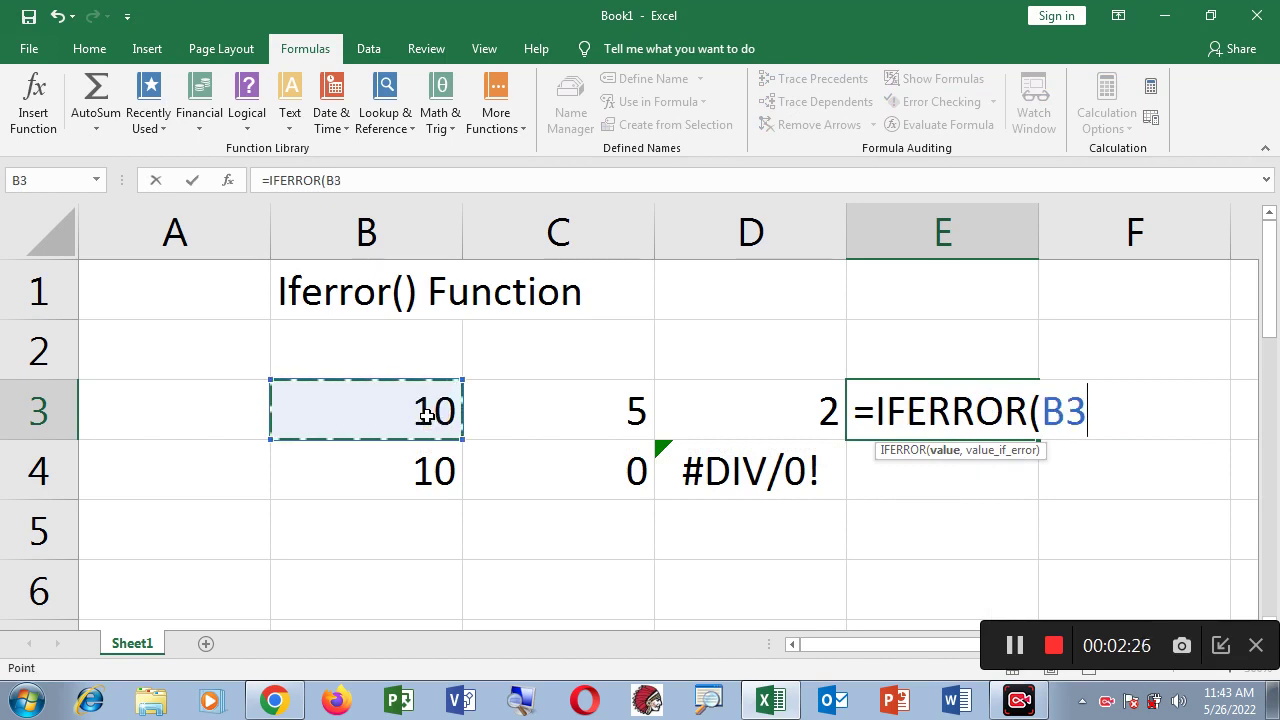
pyautogui.write('/')
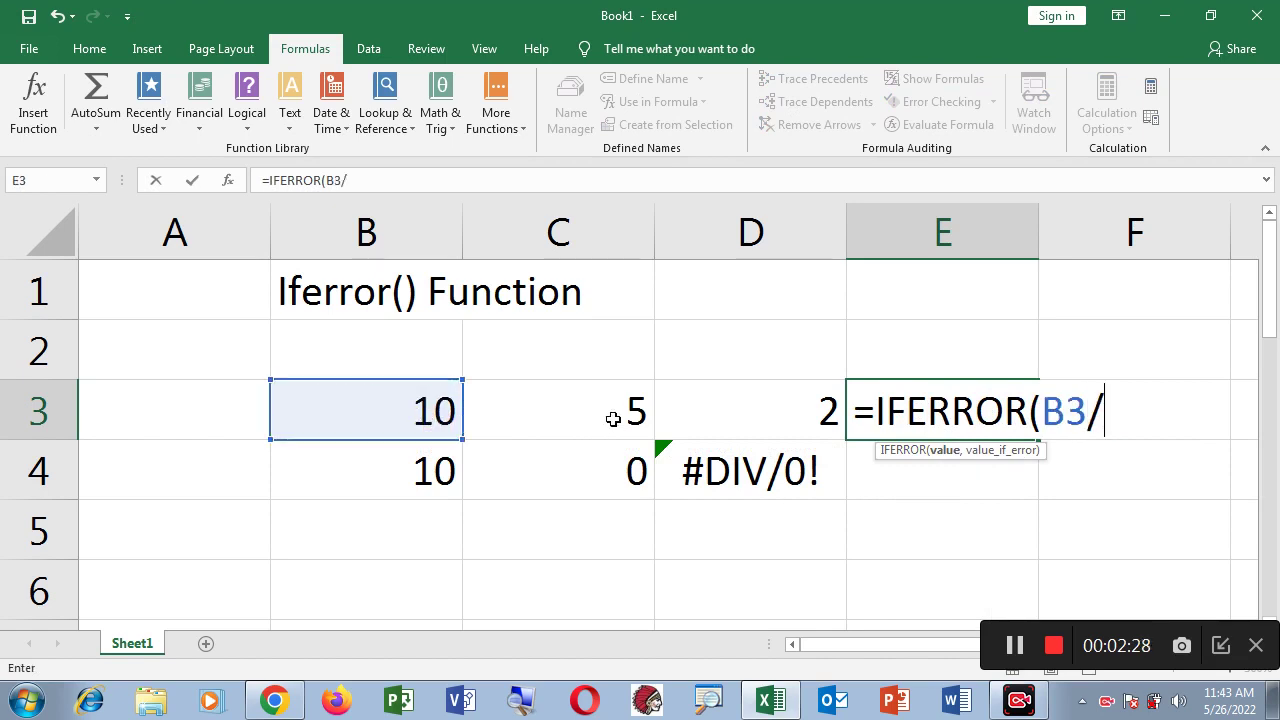
pyautogui.click(610, 416)
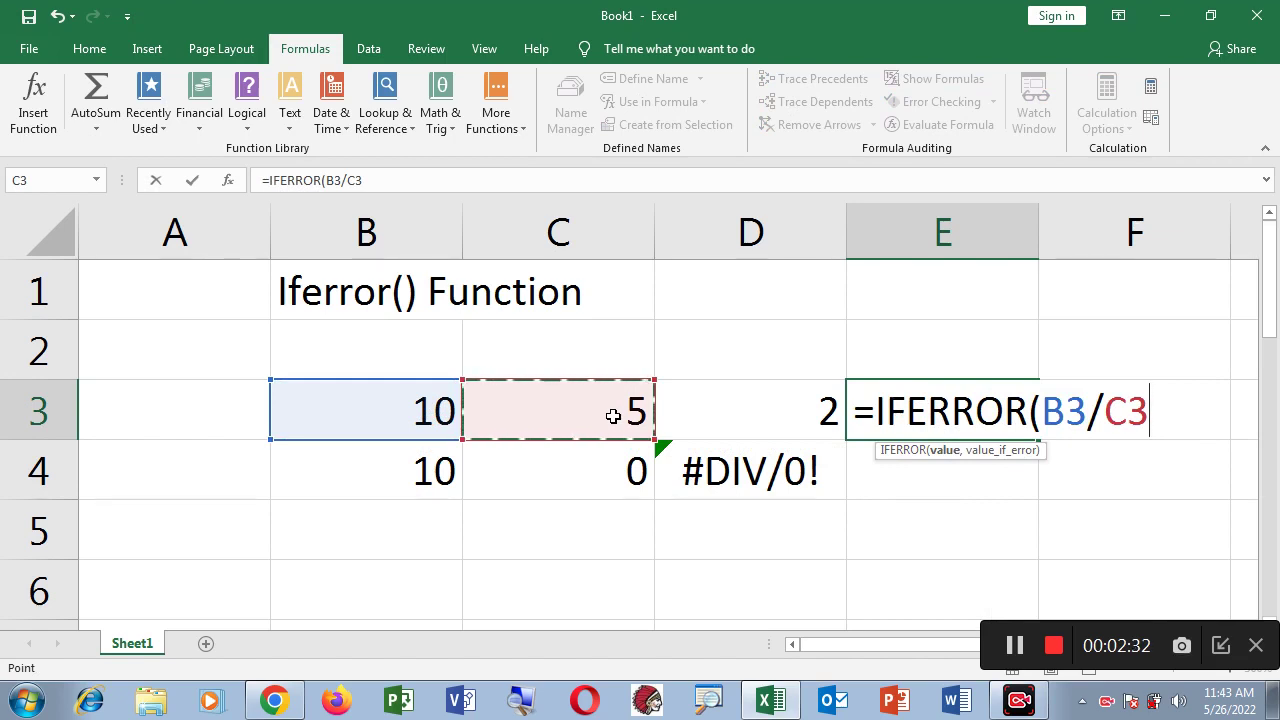
pyautogui.write(',0')
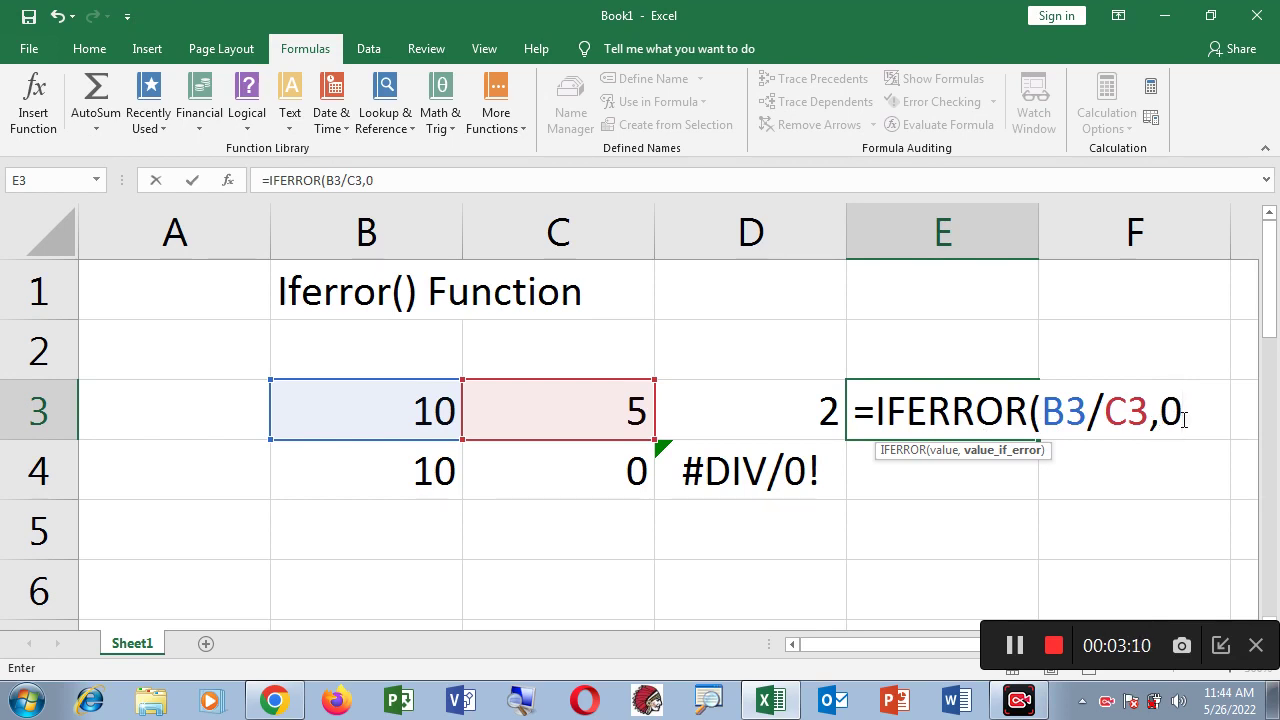
pyautogui.write(')')
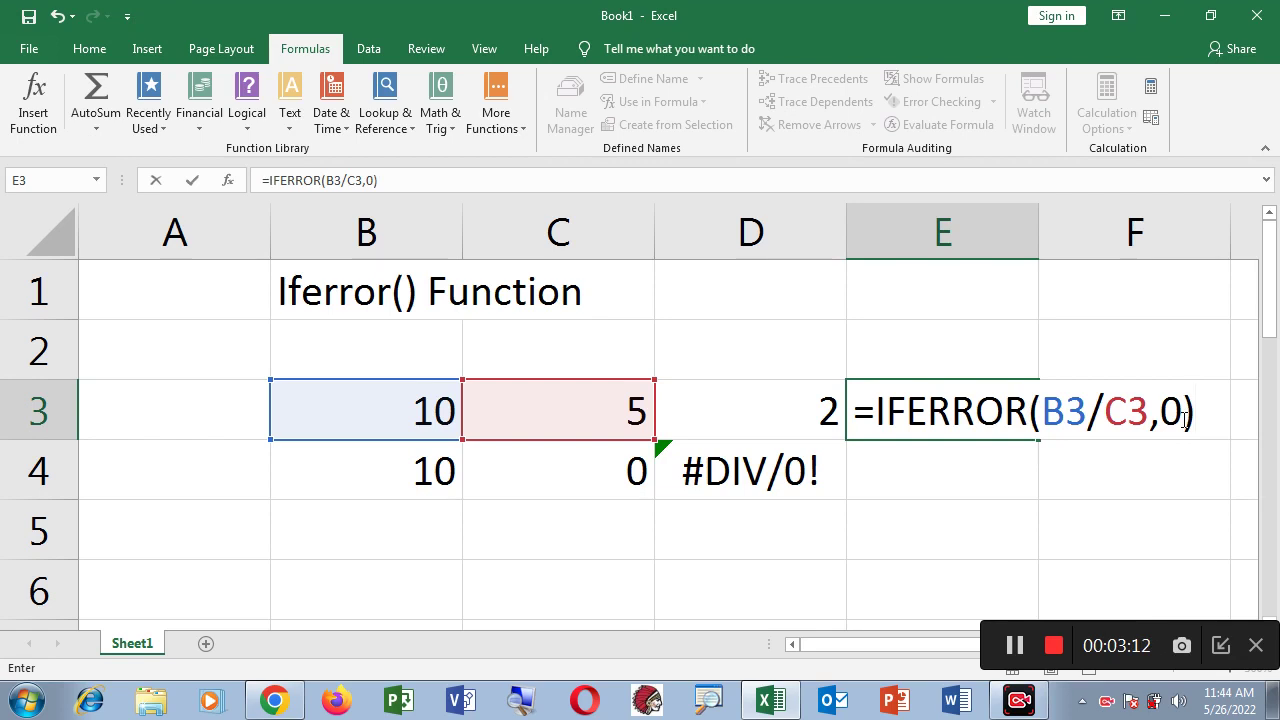
pyautogui.press('Return')
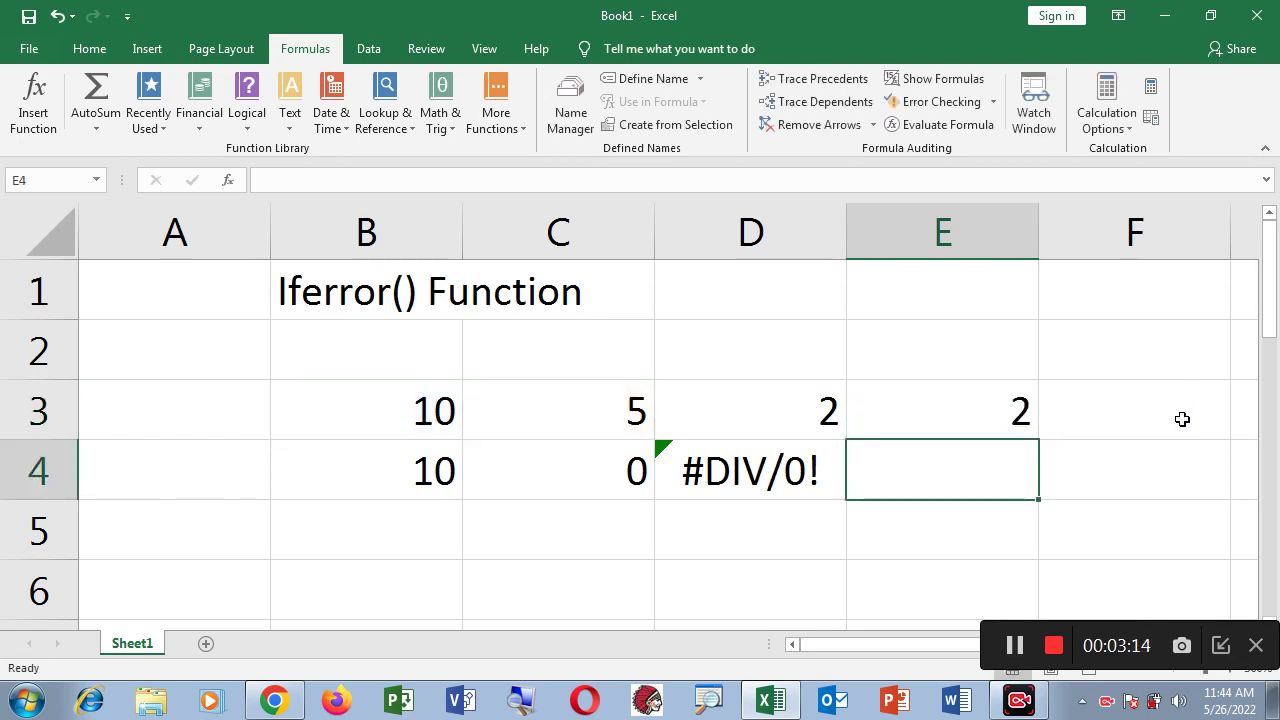
# Step: Fill E3's IFERROR formula down to E4, which shows 0 instead of an error
pyautogui.click(994, 411)
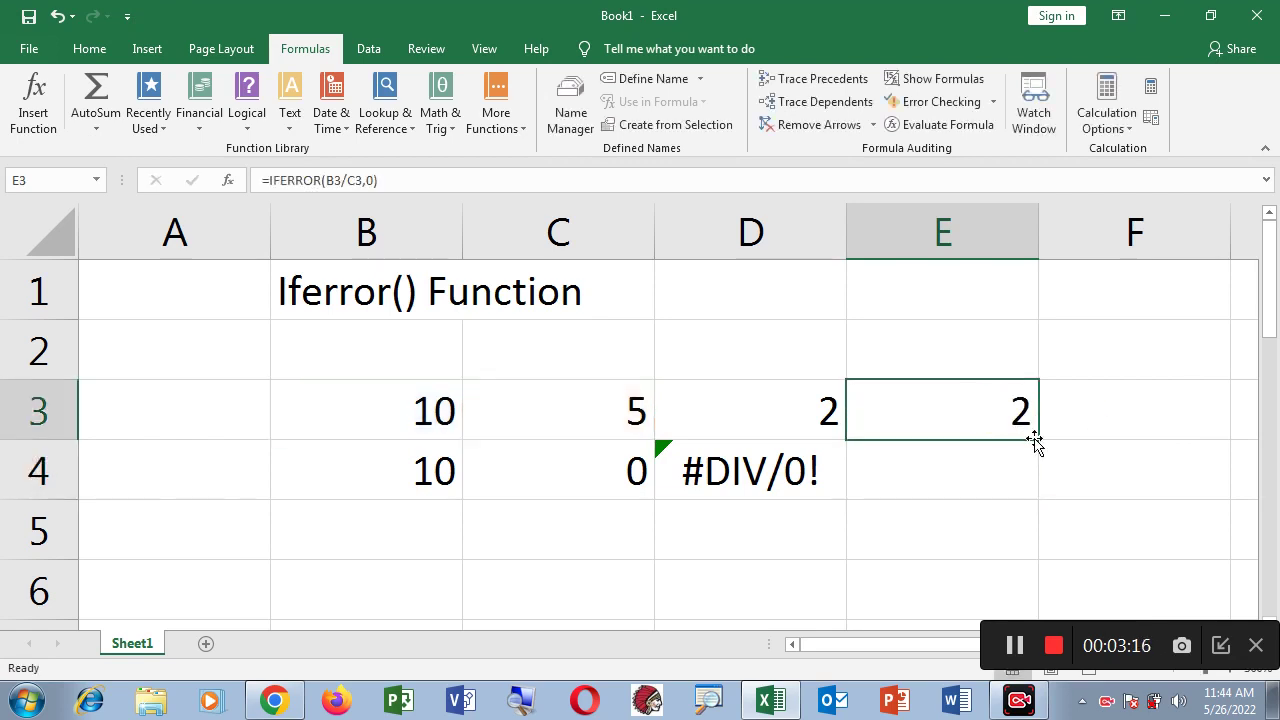
pyautogui.moveTo(1039, 441); pyautogui.dragTo(1048, 513)
pyautogui.click(996, 469)
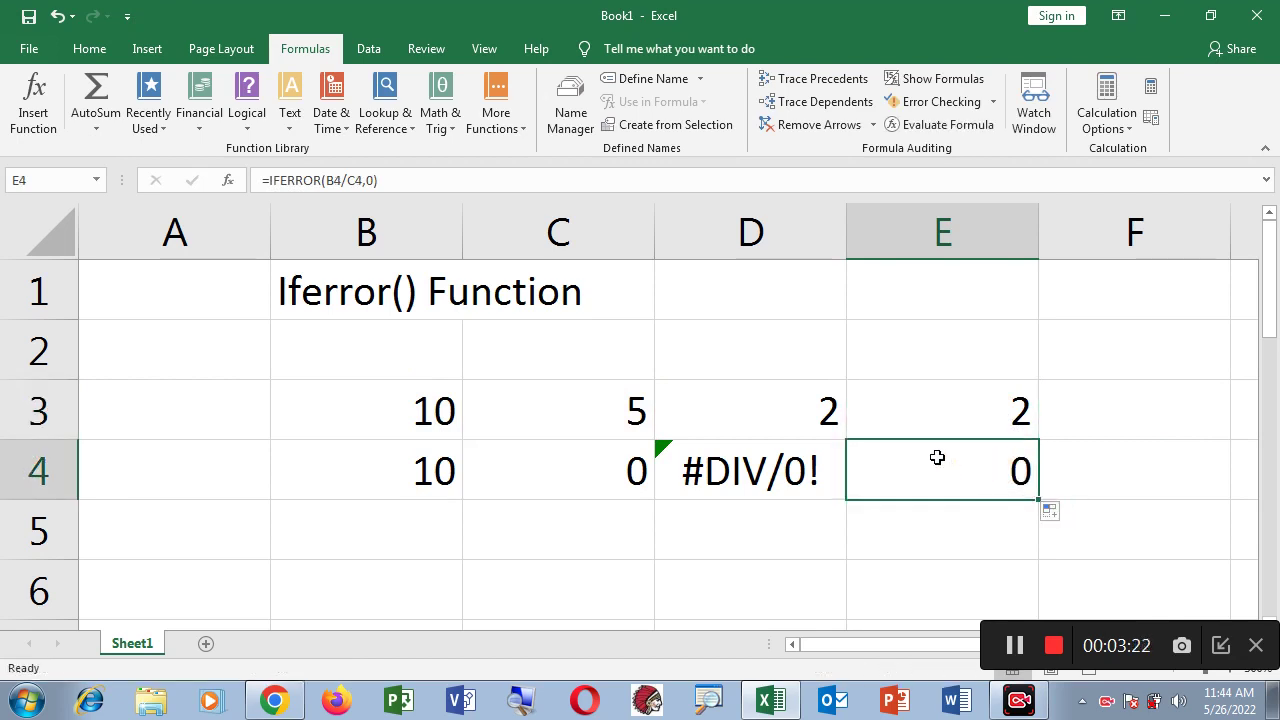
pyautogui.click(786, 413)
pyautogui.doubleClick(786, 413)
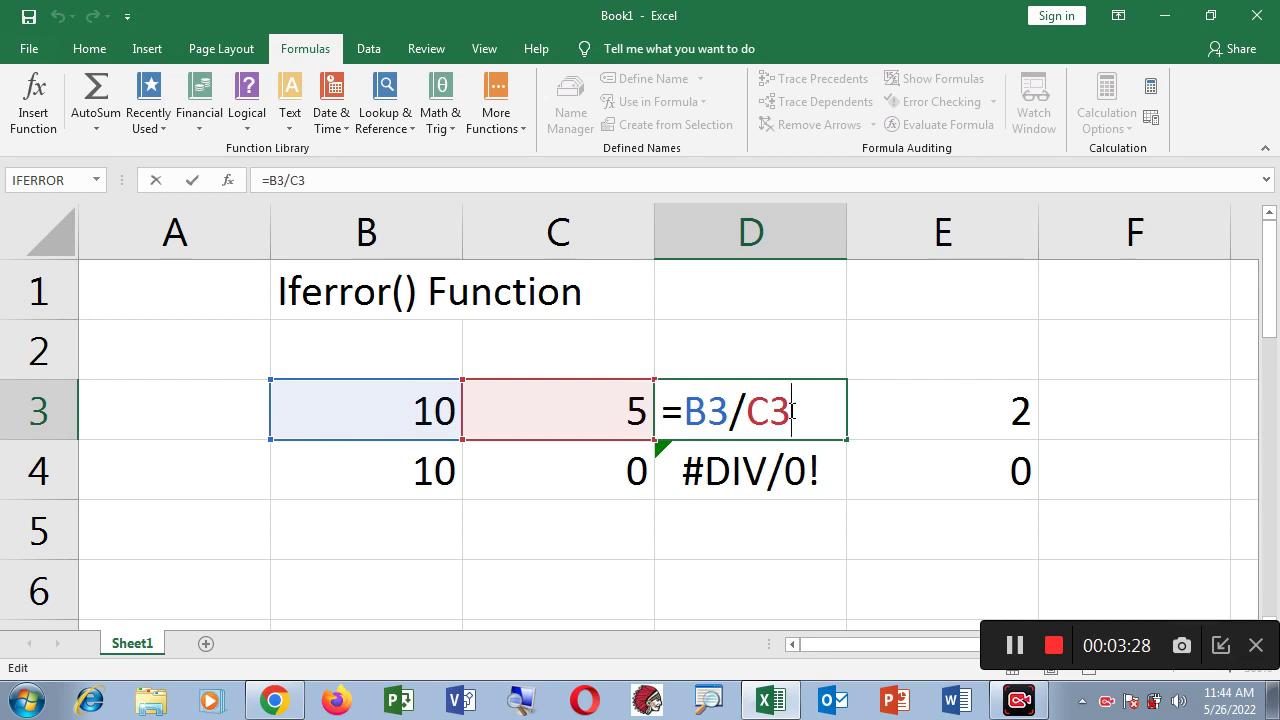
pyautogui.click(843, 509)
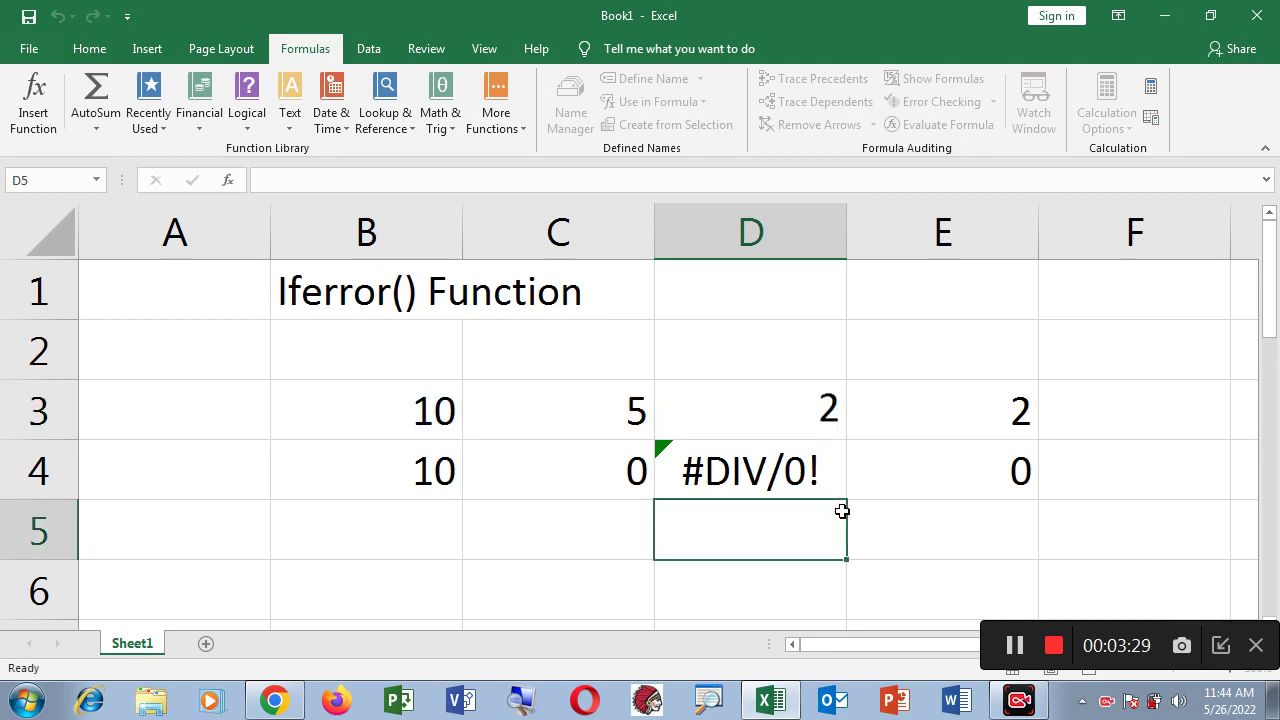
pyautogui.click(826, 413)
pyautogui.click(624, 416)
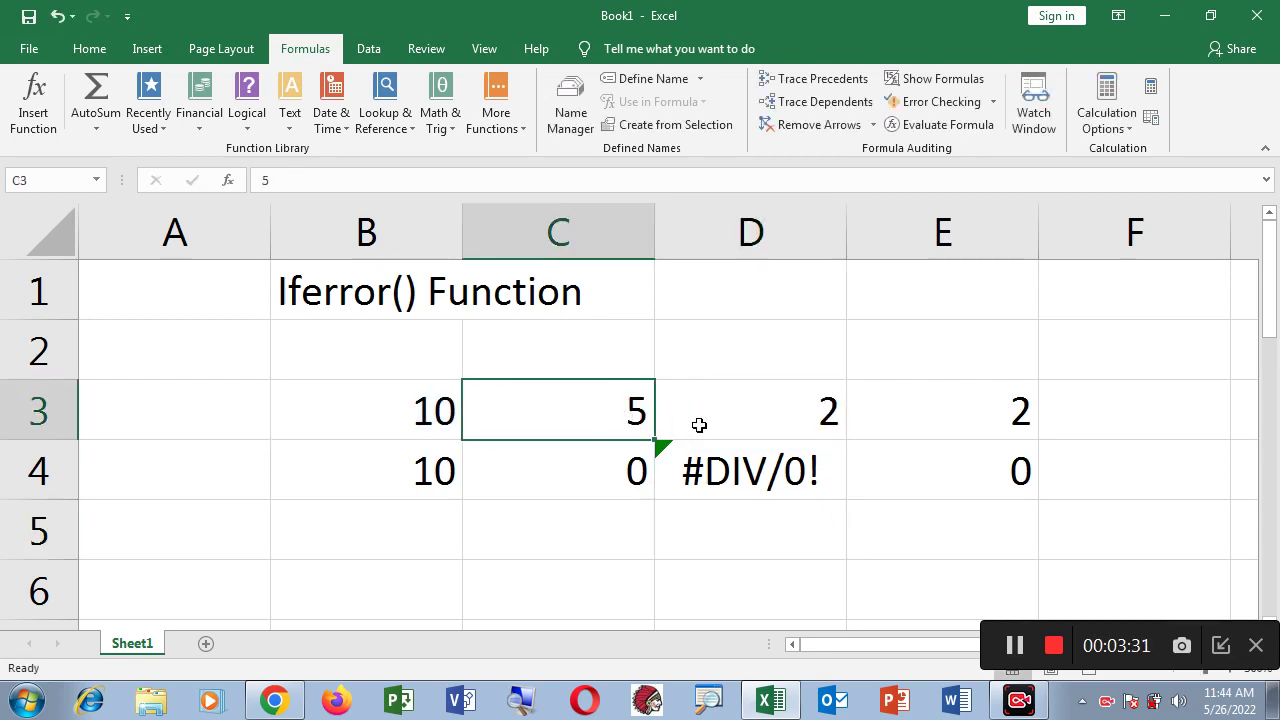
pyautogui.click(781, 413)
pyautogui.click(783, 480)
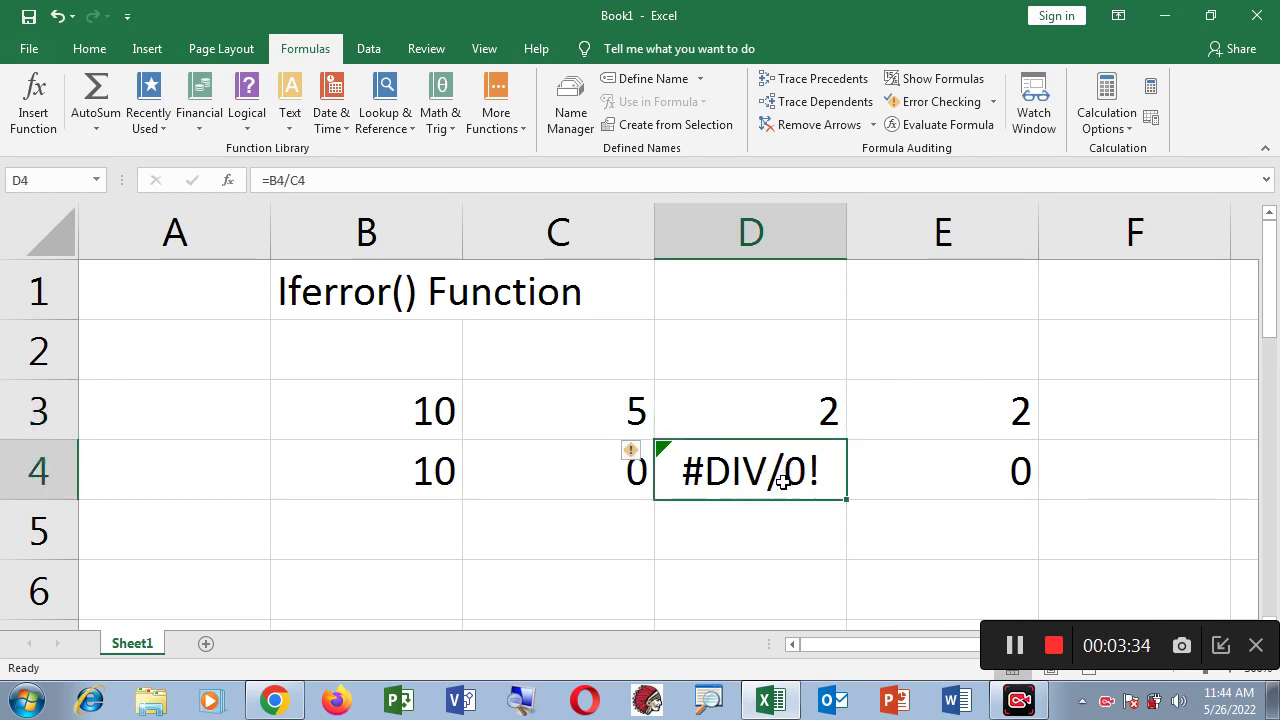
pyautogui.click(818, 411)
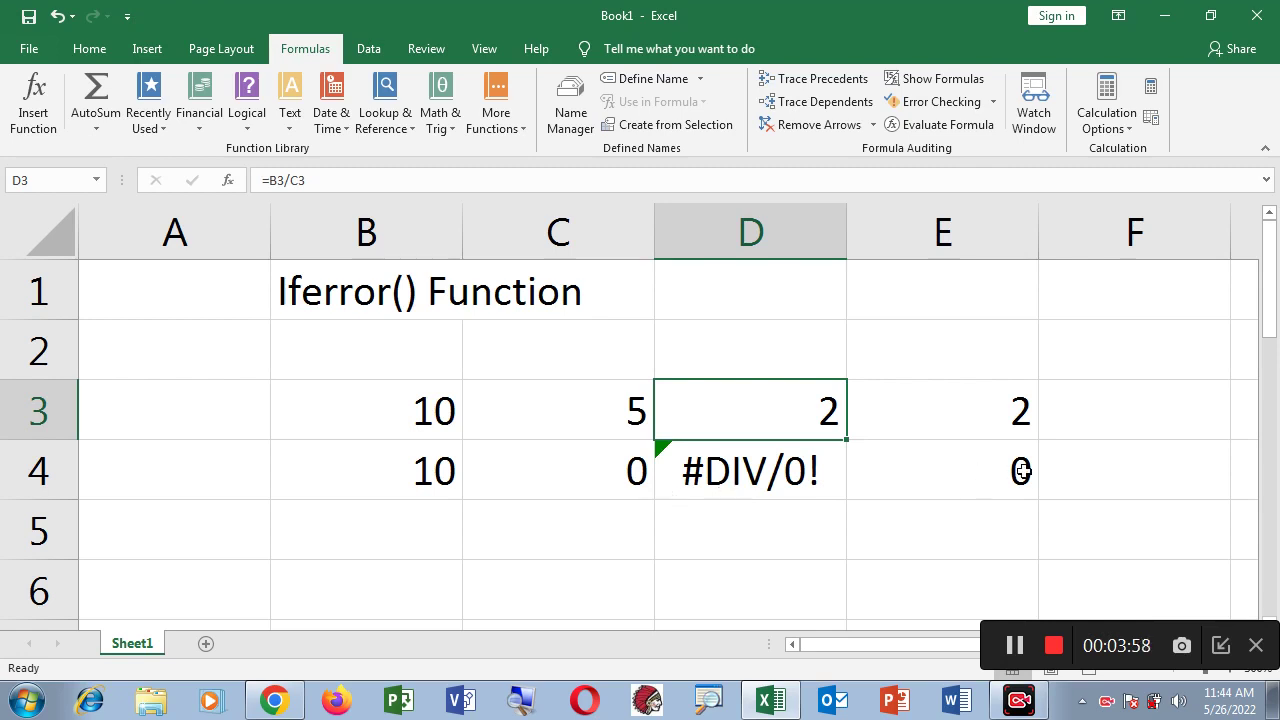
# Step: Replace E3's 0 fallback with "ERROR VALUE", making =IFERROR(B3/C3,"ERROR VALUE")
pyautogui.click(1003, 423)
pyautogui.doubleClick(1003, 423)
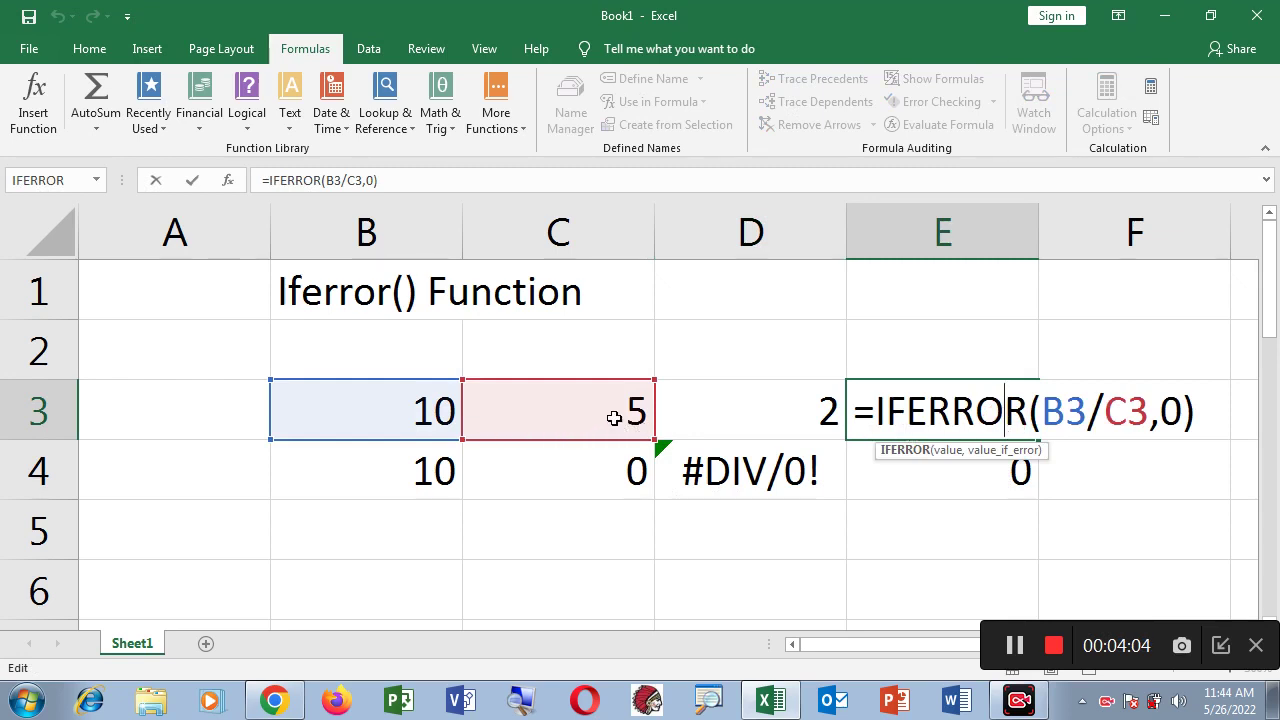
pyautogui.doubleClick(1168, 414)
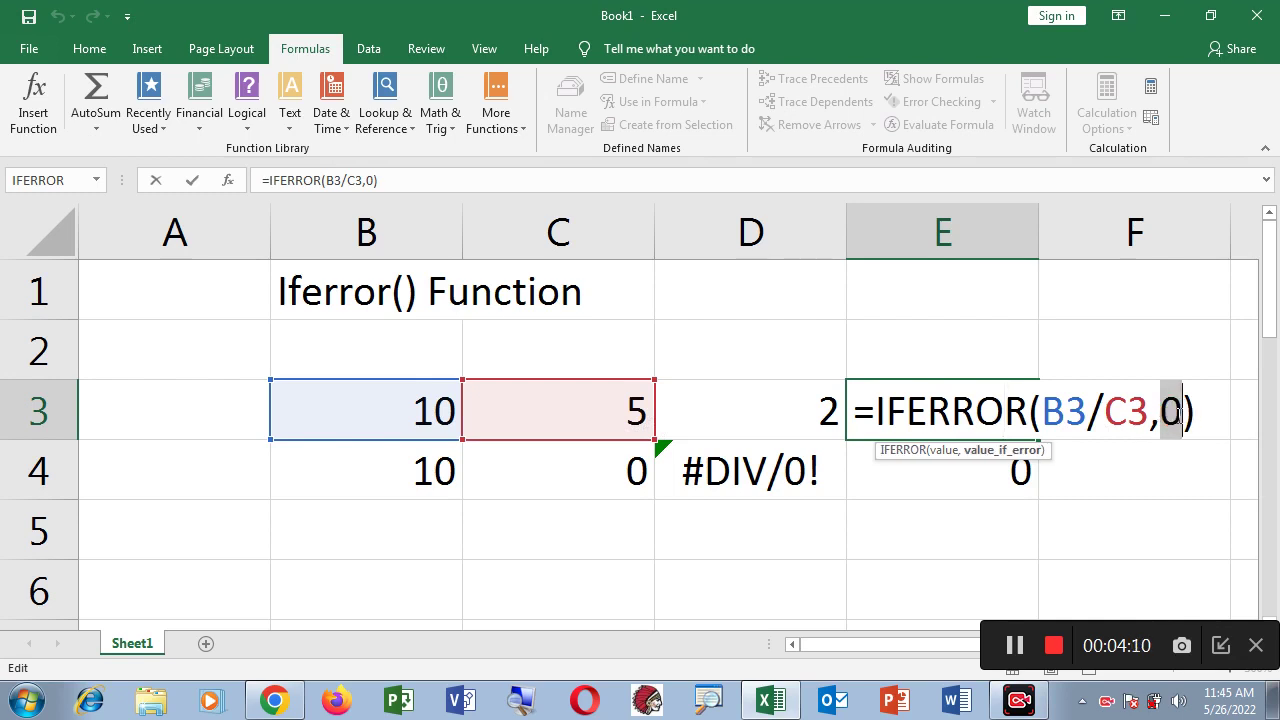
pyautogui.write('"')
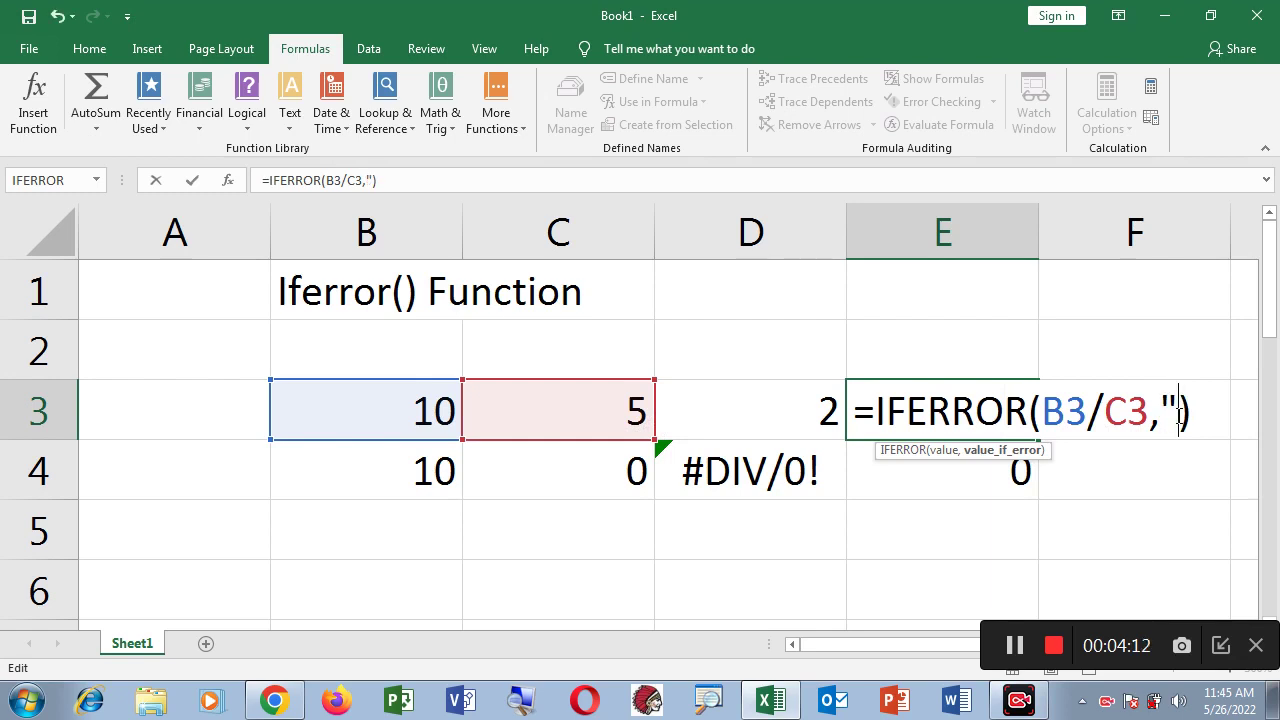
pyautogui.write('ERROR ')
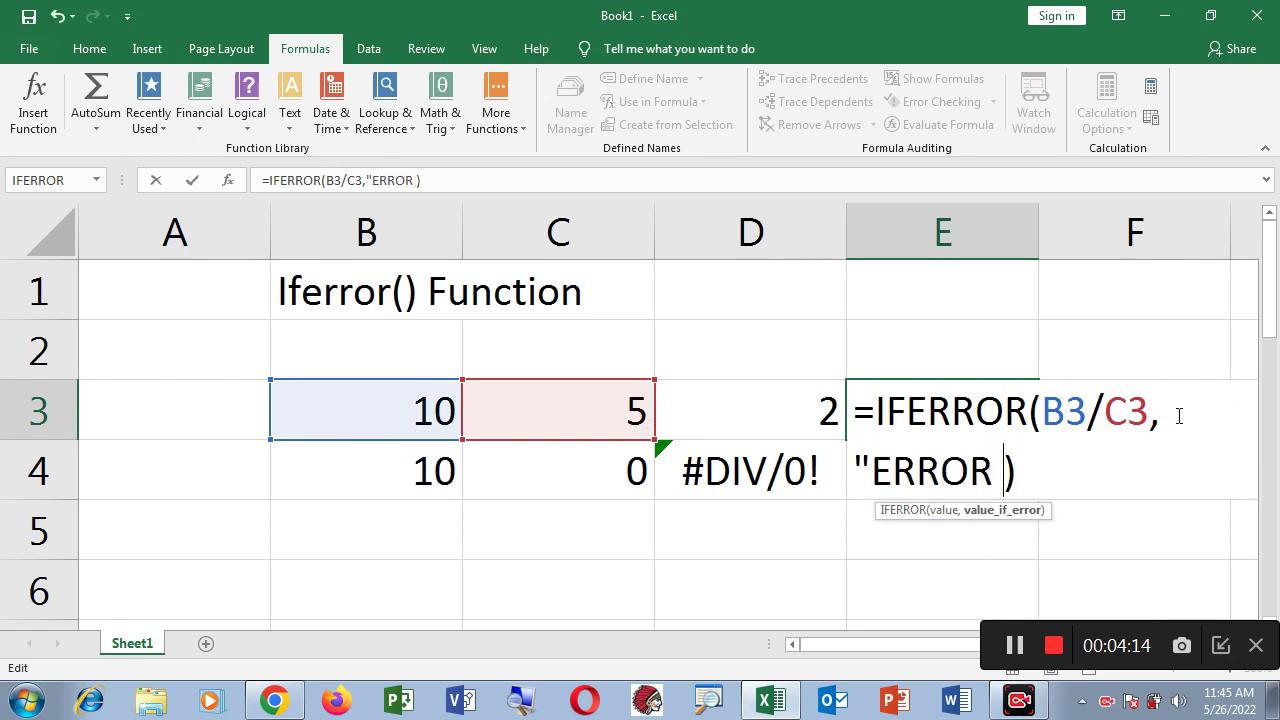
pyautogui.write('VALUE')
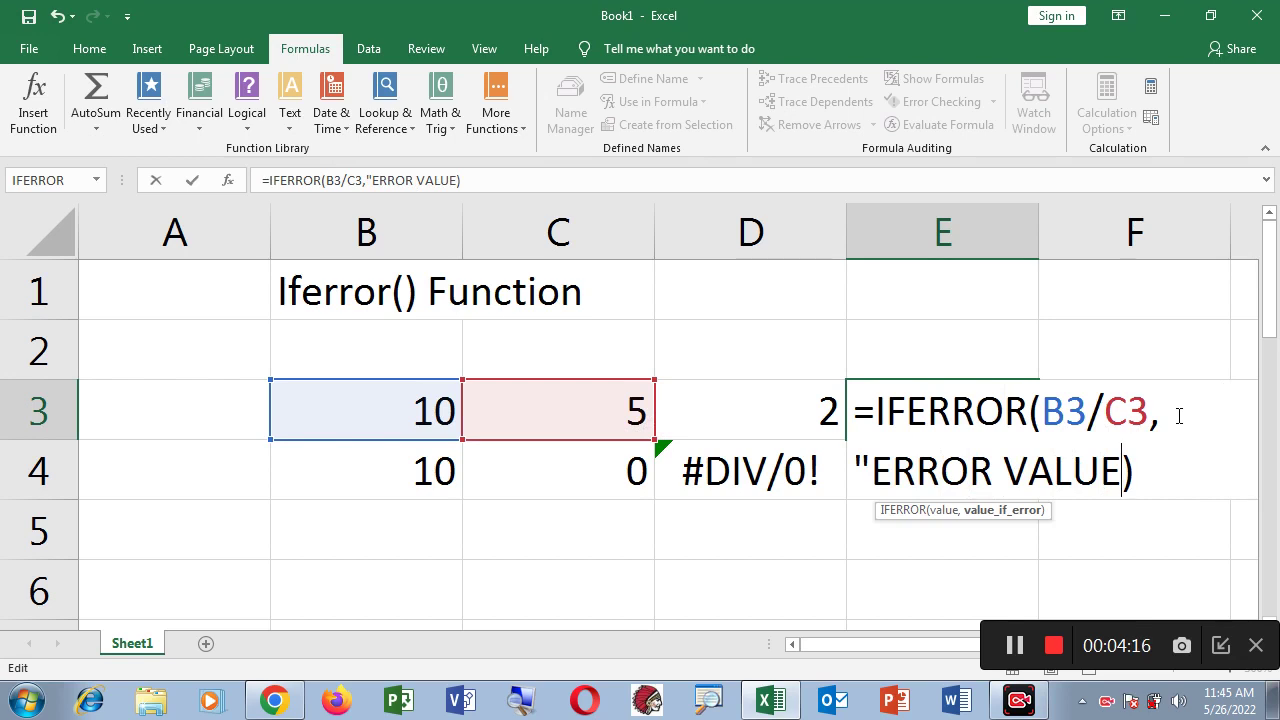
pyautogui.write('"')
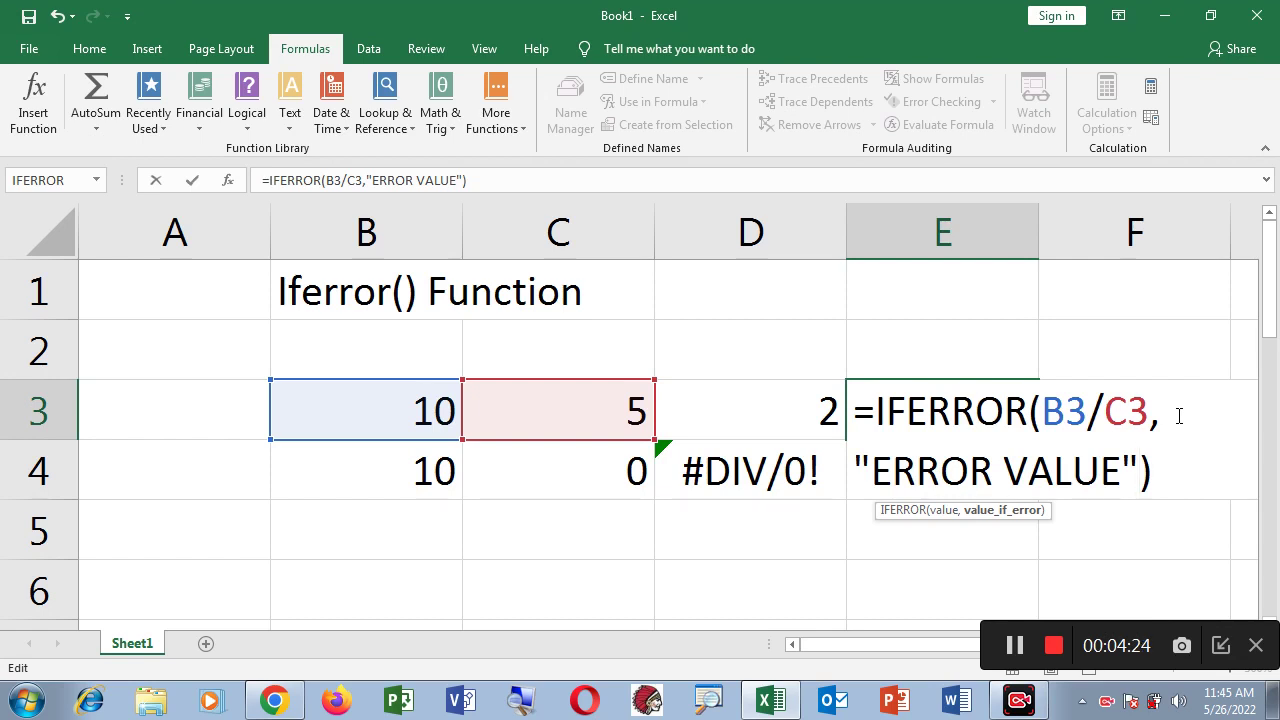
pyautogui.press('Return')
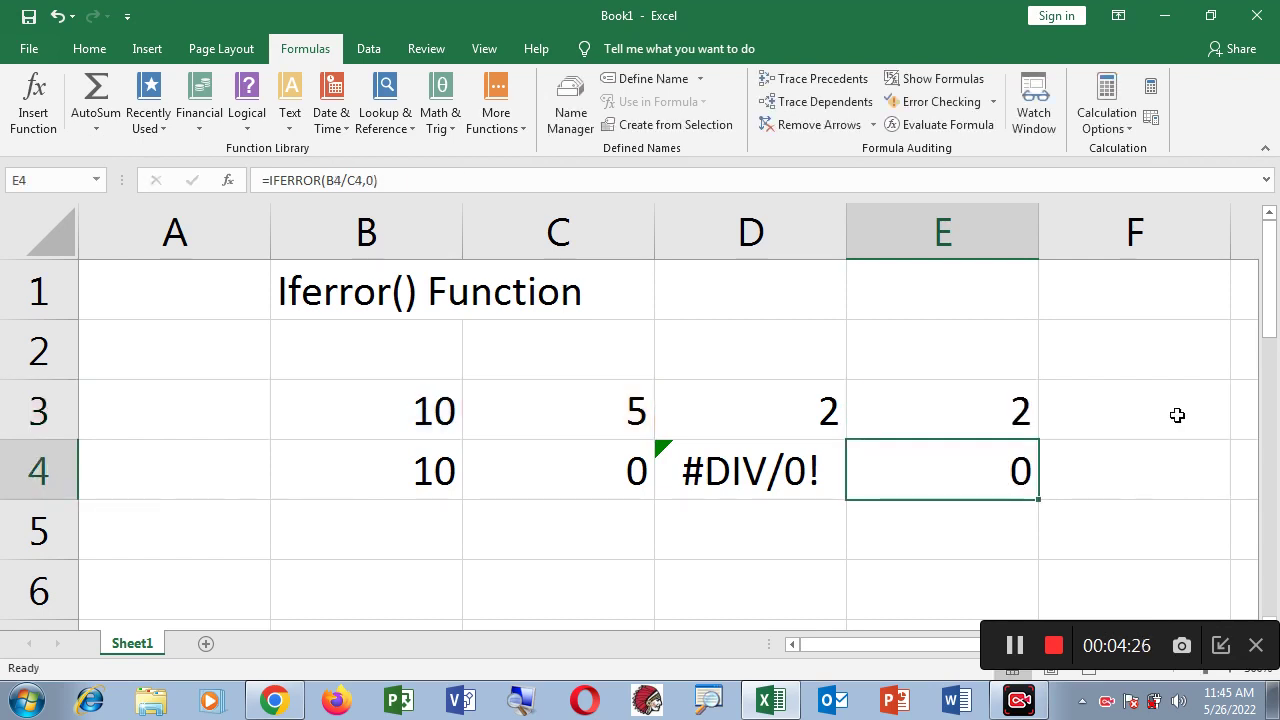
# Step: Fill E3's "ERROR VALUE" formula down so E4 shows ERROR VALUE
pyautogui.doubleClick(1004, 410)
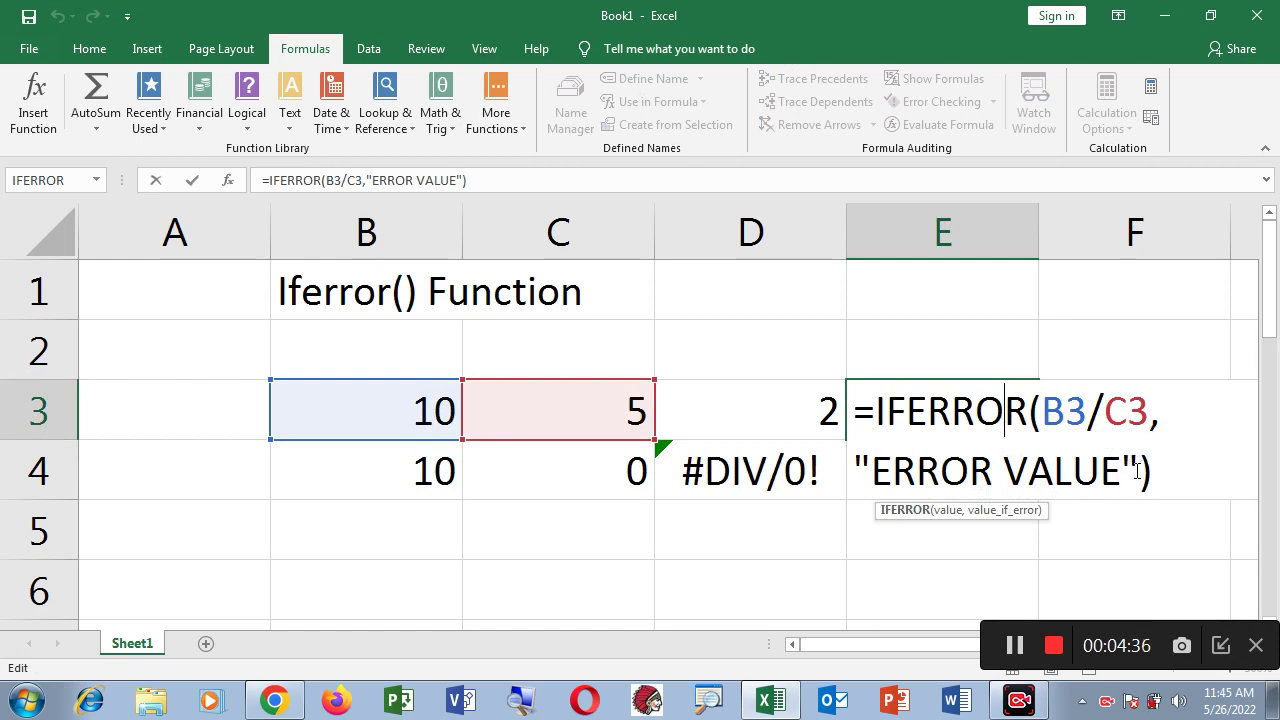
pyautogui.press('Return')
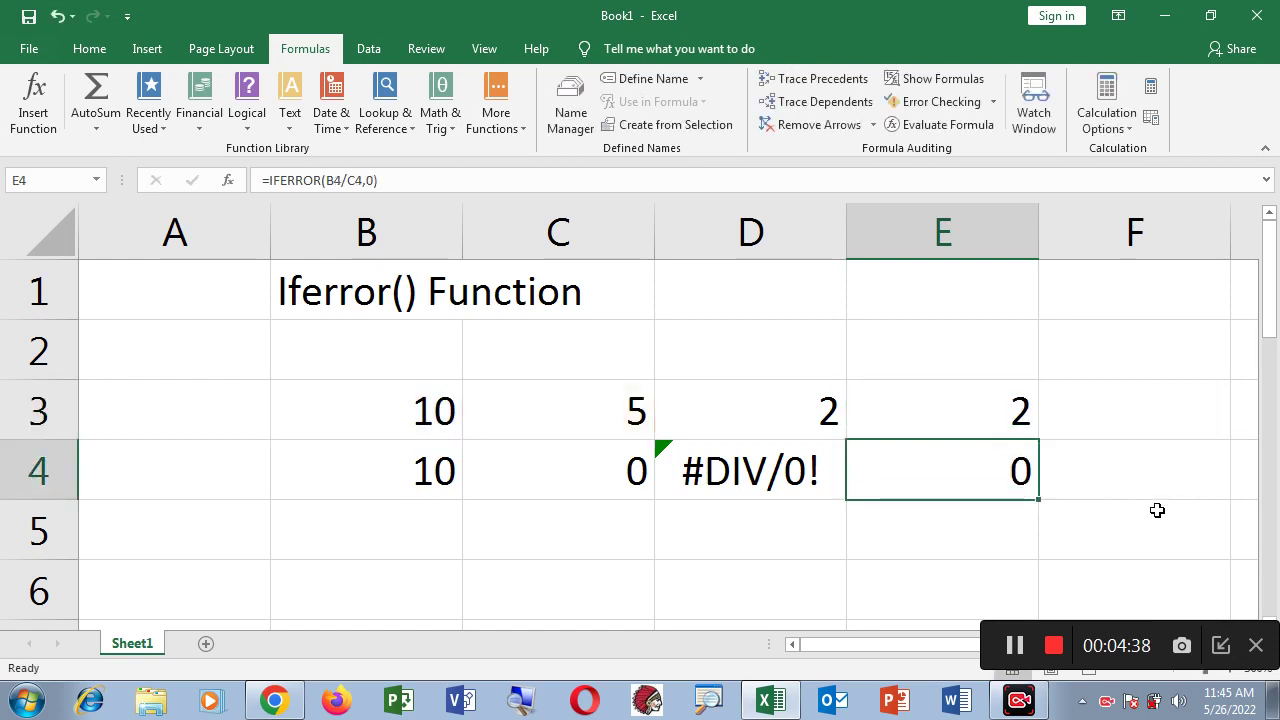
pyautogui.click(1004, 428)
pyautogui.moveTo(1039, 440); pyautogui.dragTo(1044, 486)
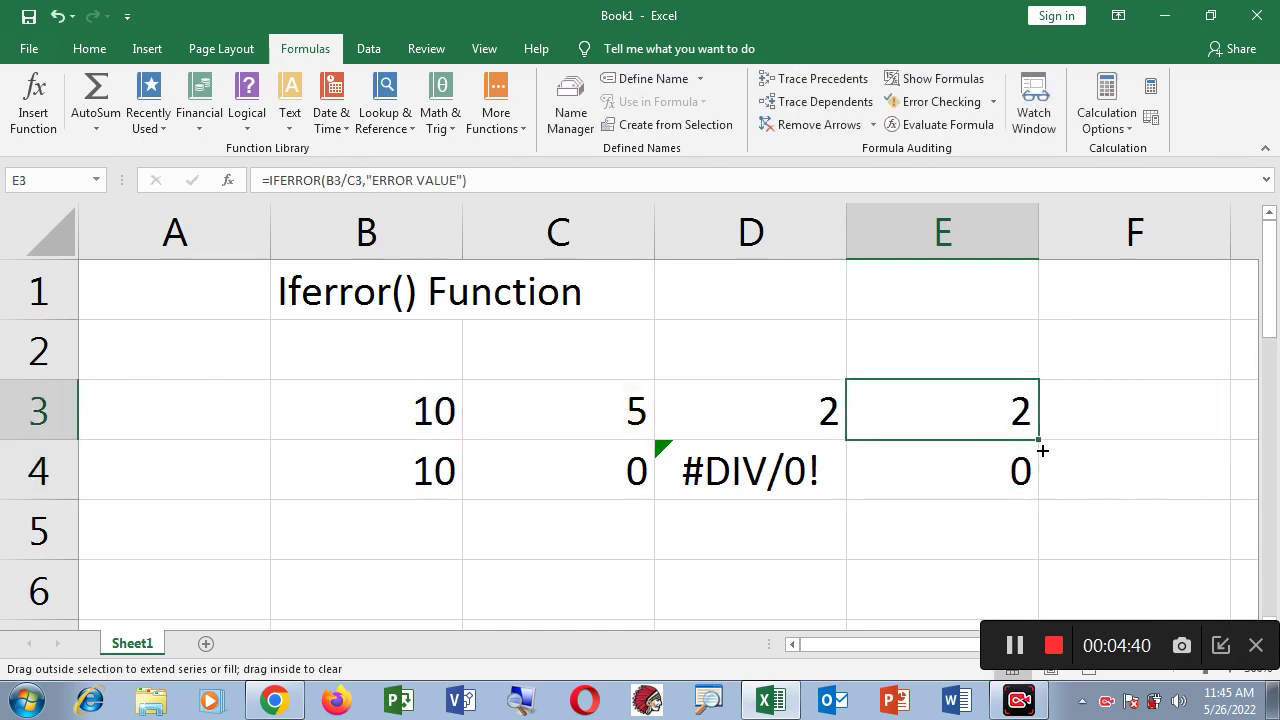
pyautogui.click(1003, 563)
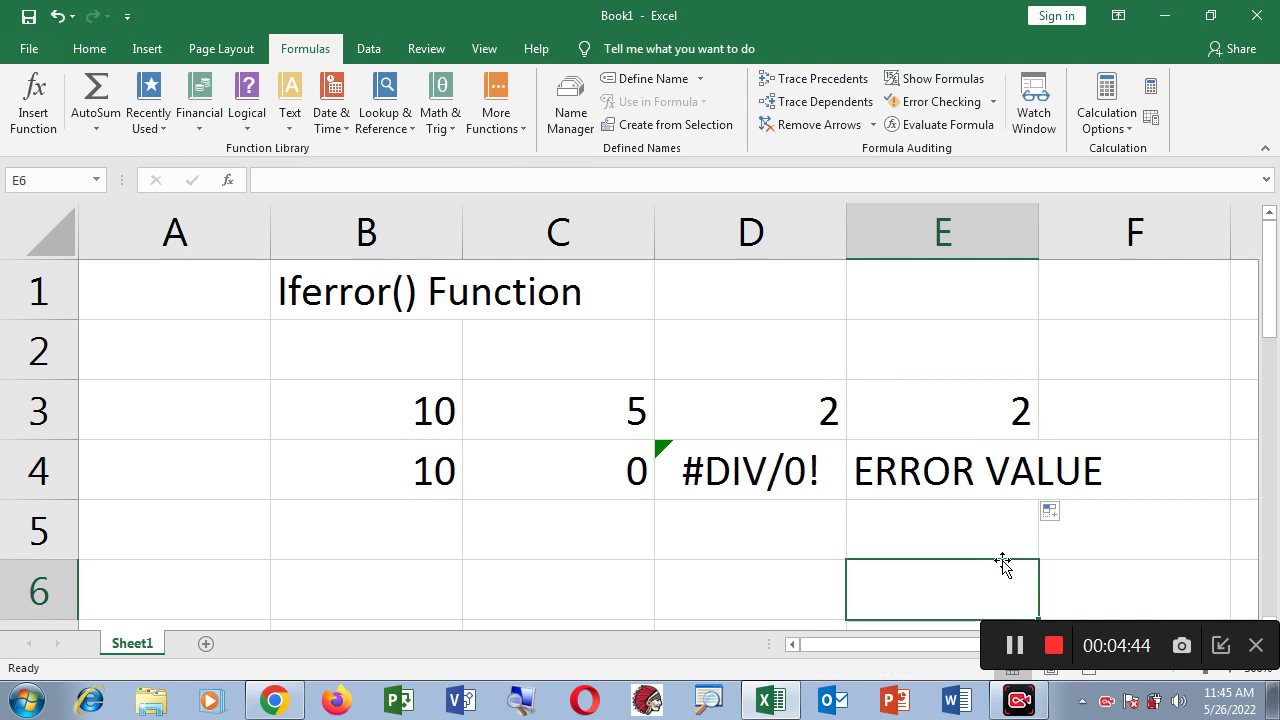
# Step: Change E3's fallback back to 0 and fill it down to E4
pyautogui.doubleClick(988, 414)
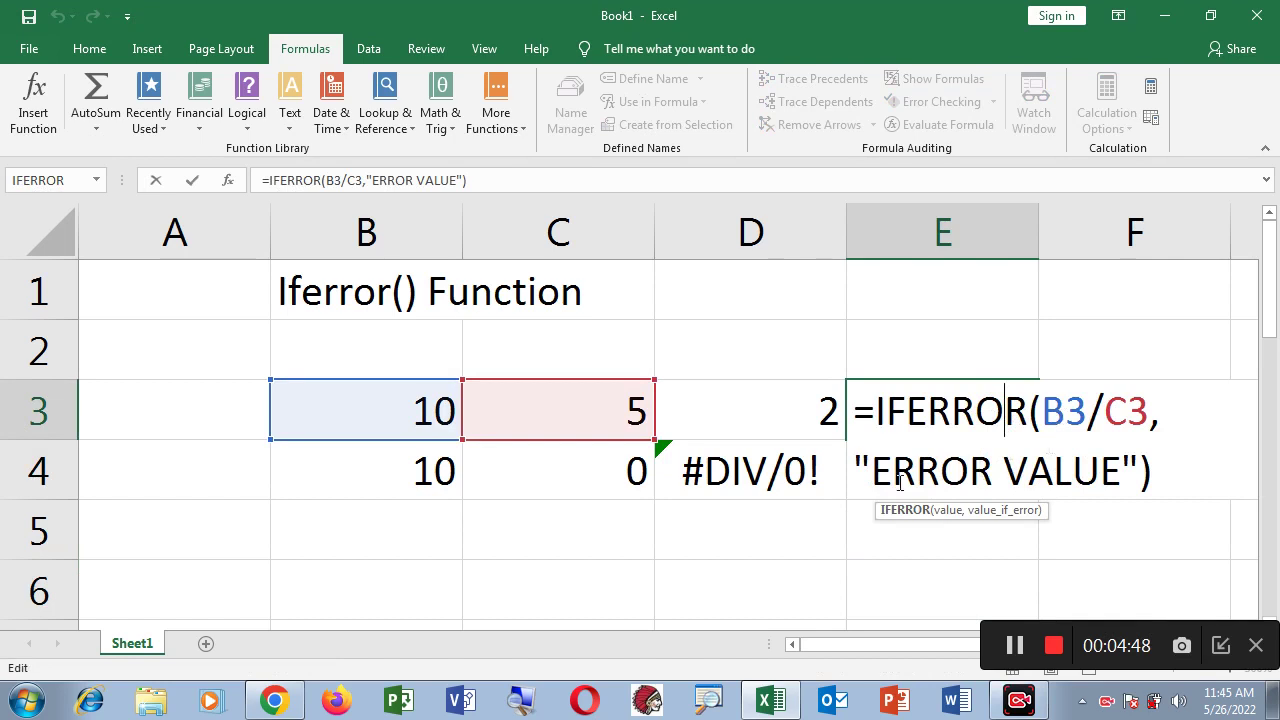
pyautogui.moveTo(857, 470); pyautogui.dragTo(1137, 474)
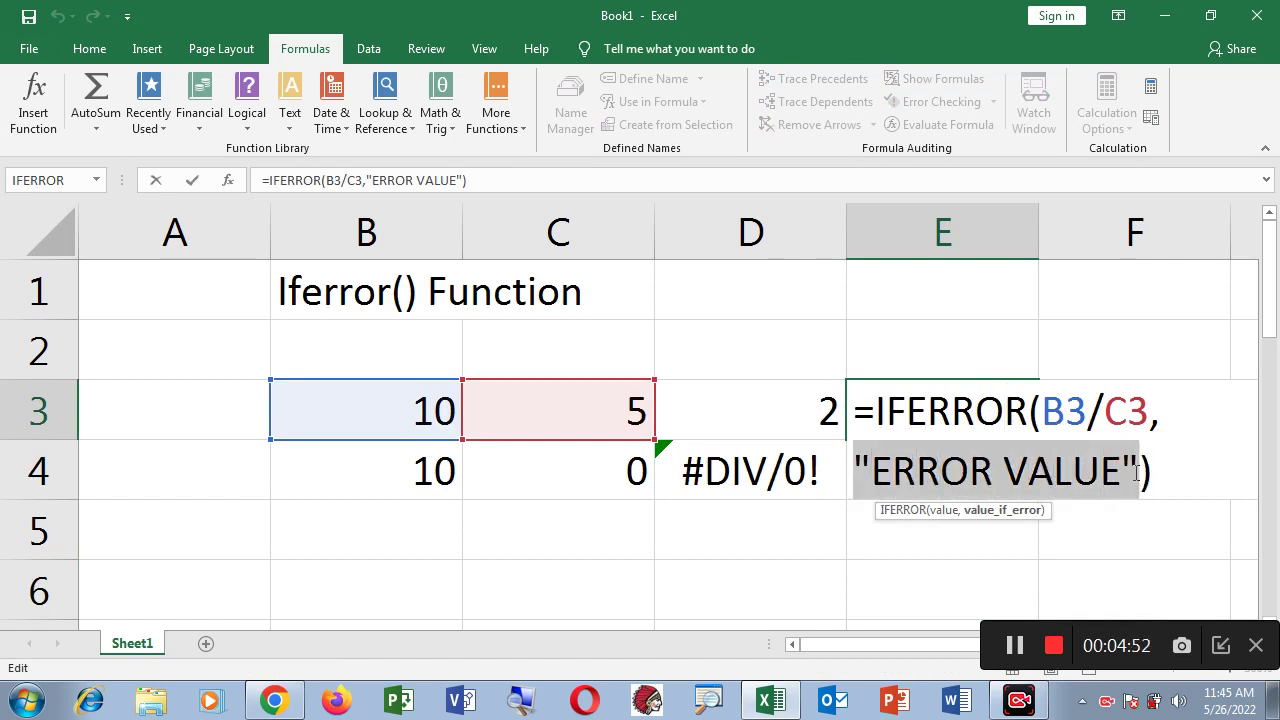
pyautogui.write('0')
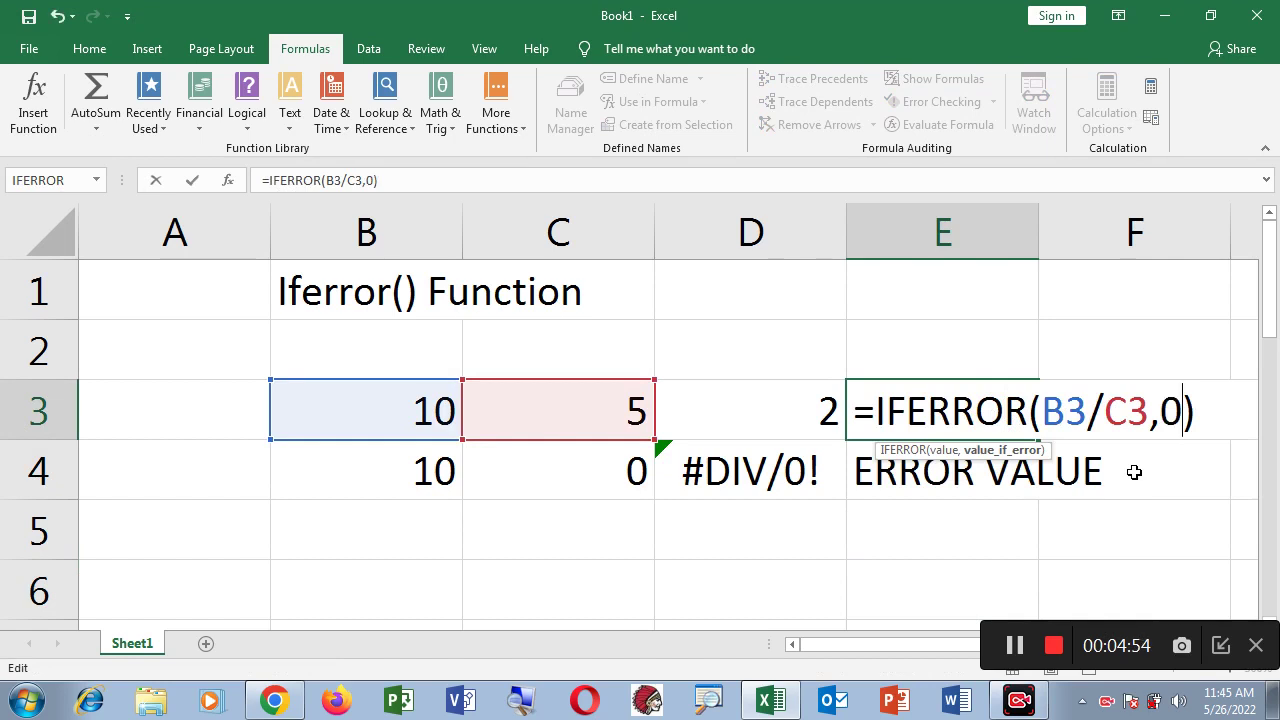
pyautogui.press('Return')
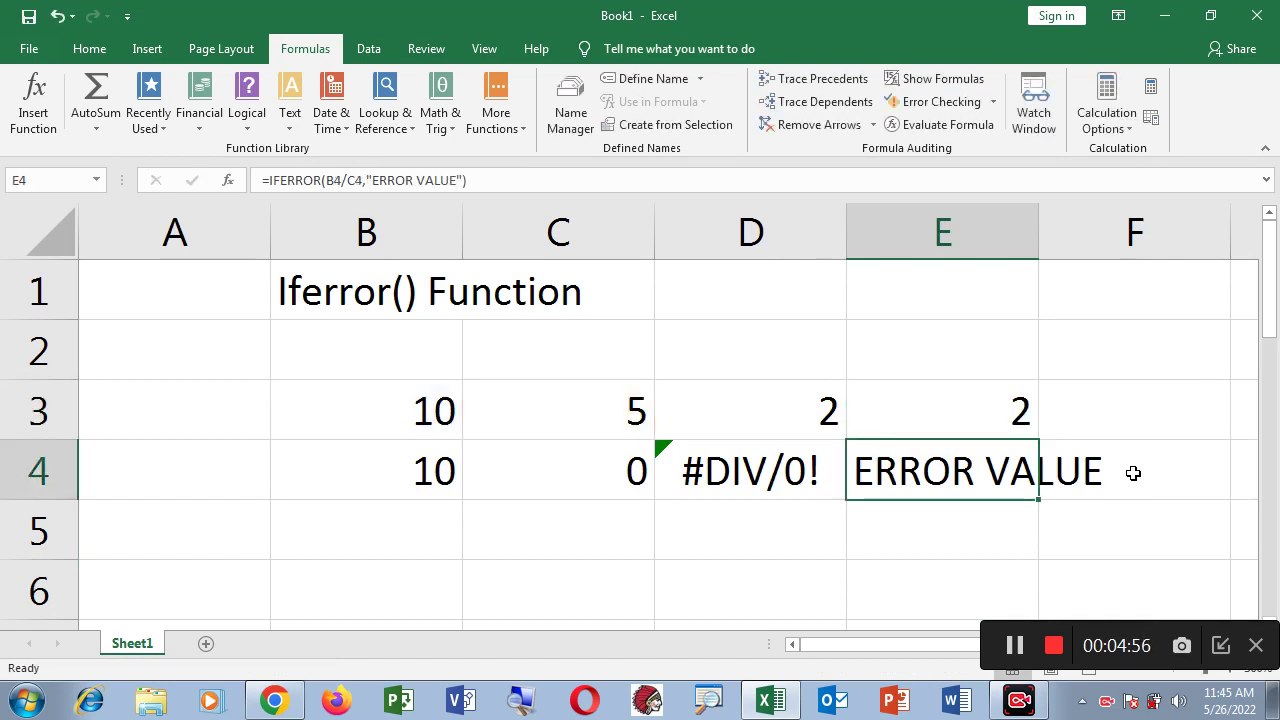
pyautogui.click(995, 413)
pyautogui.moveTo(1038, 439); pyautogui.dragTo(1040, 490)
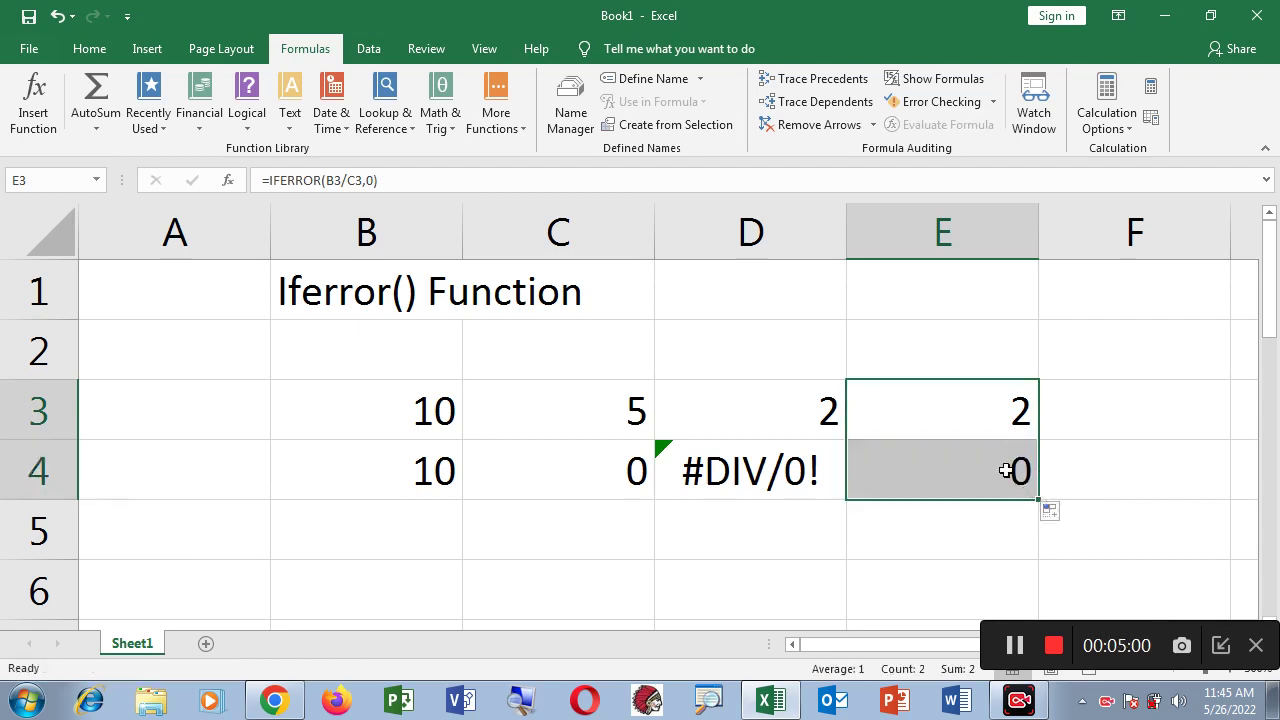
# Step: Set E3's fallback to an empty string "" and fill down, leaving E4 blank
pyautogui.doubleClick(1019, 415)
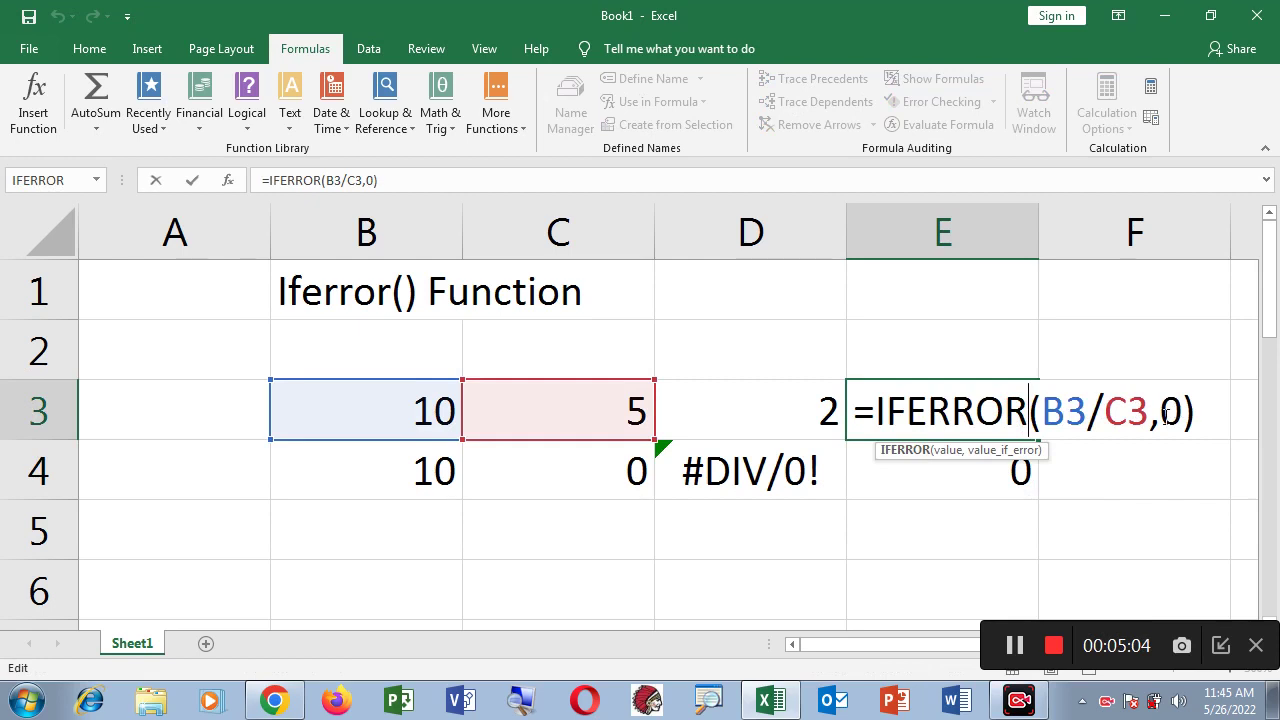
pyautogui.moveTo(1161, 415); pyautogui.dragTo(1180, 415)
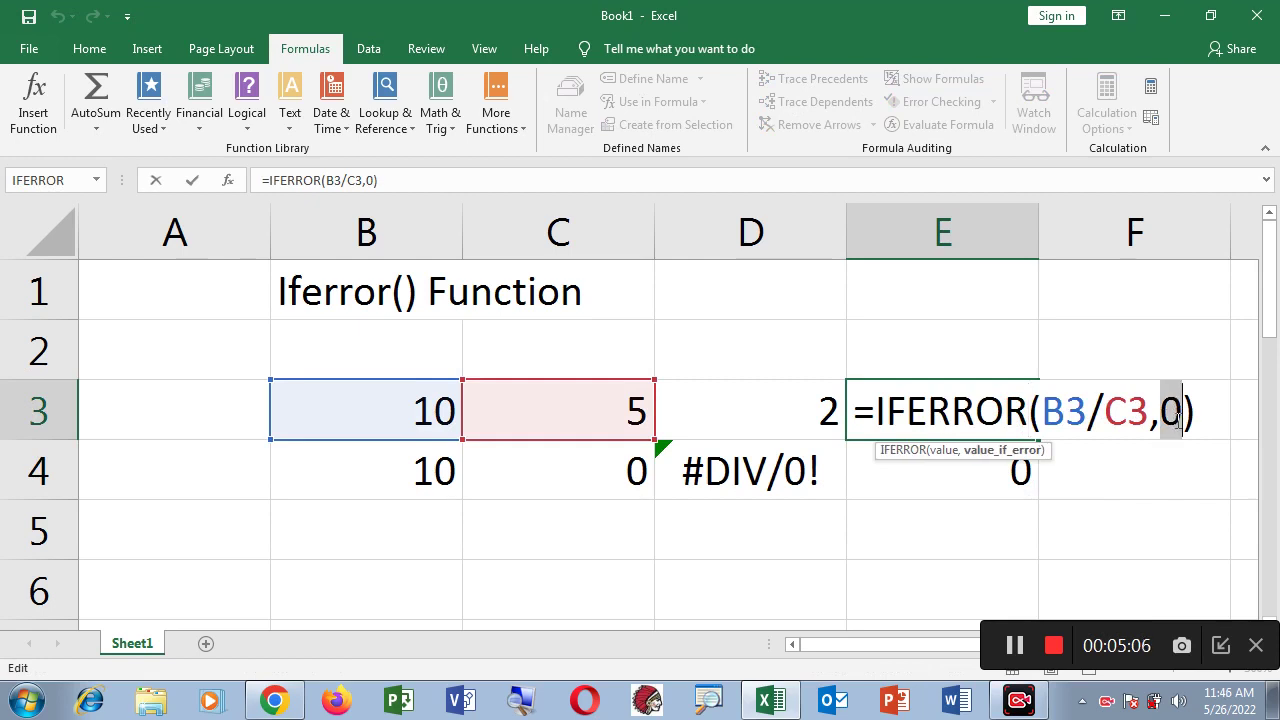
pyautogui.write('""')
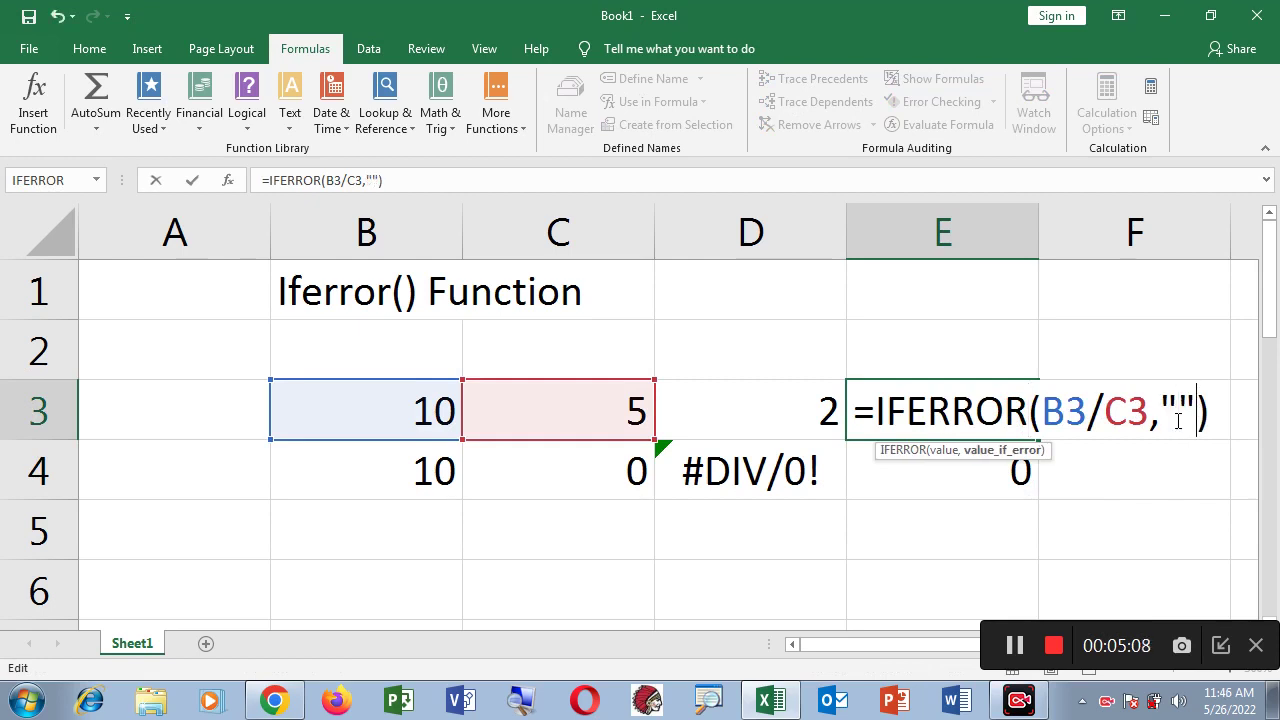
pyautogui.click(971, 528)
pyautogui.click(977, 415)
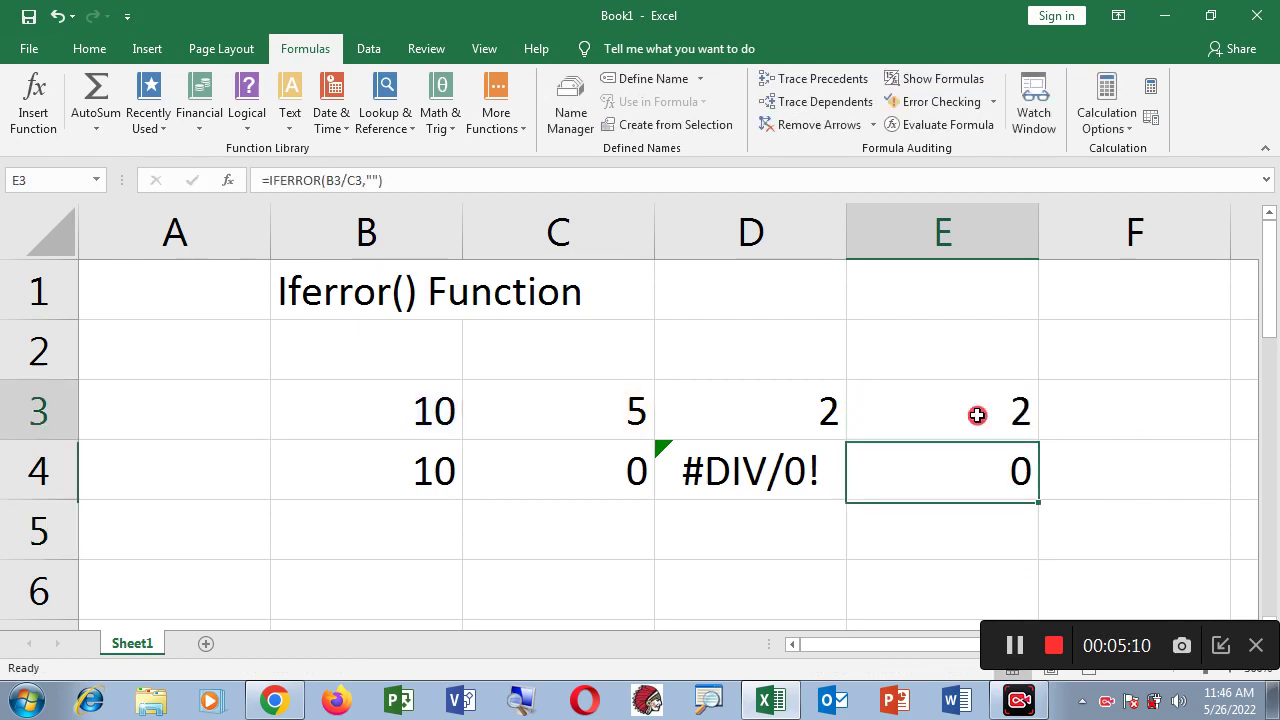
pyautogui.moveTo(1038, 441)
pyautogui.mouseDown()
pyautogui.moveTo(1038, 486)
pyautogui.moveTo(1038, 440)
pyautogui.mouseUp()
pyautogui.click(946, 545)
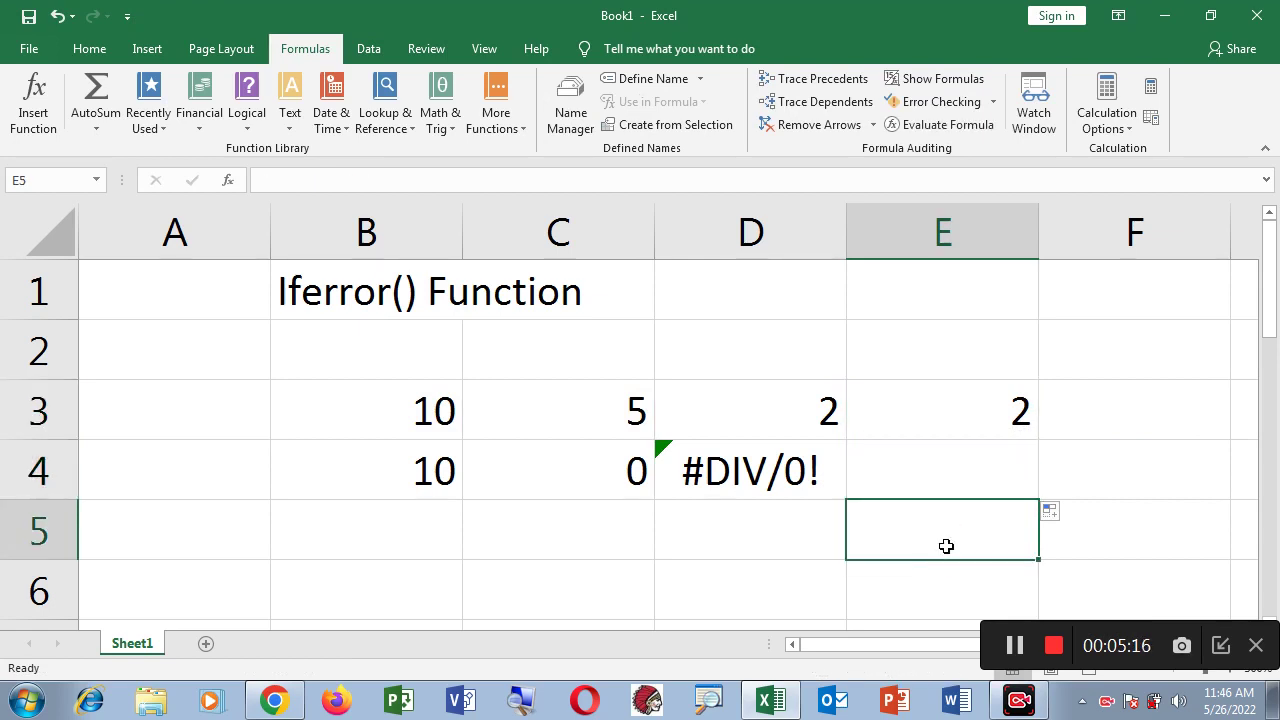
pyautogui.click(792, 492)
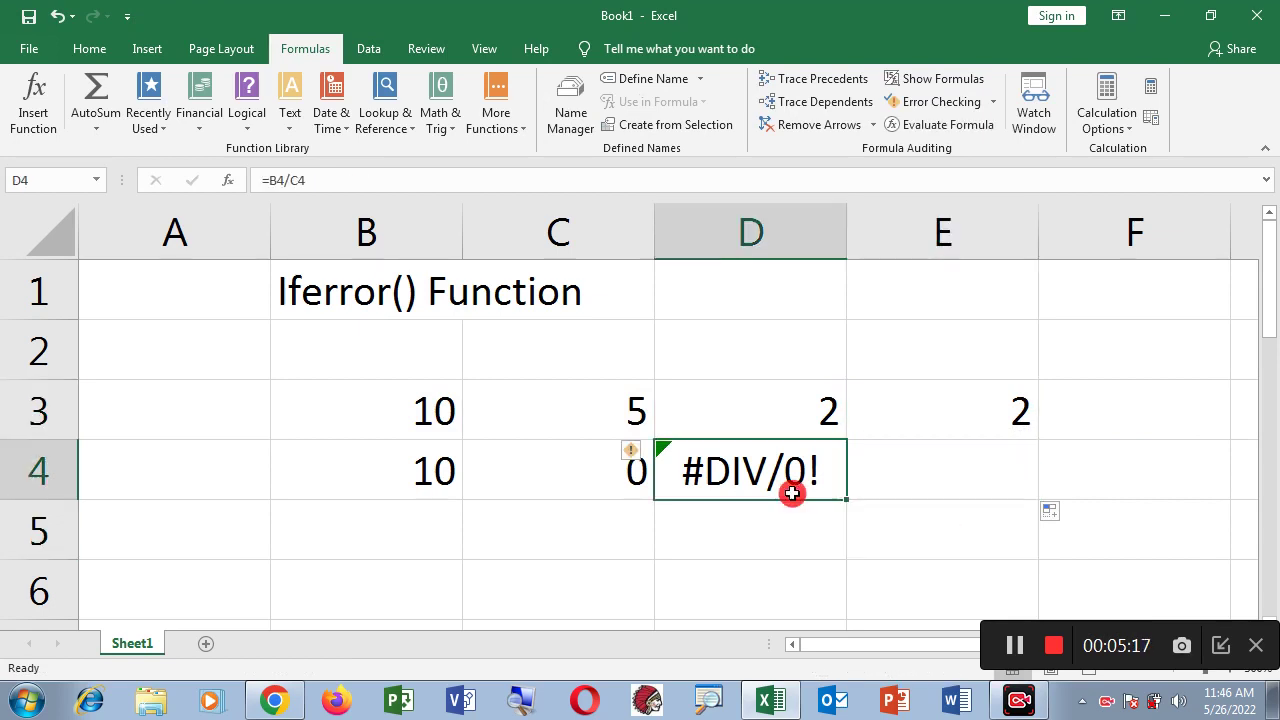
pyautogui.click(1011, 478)
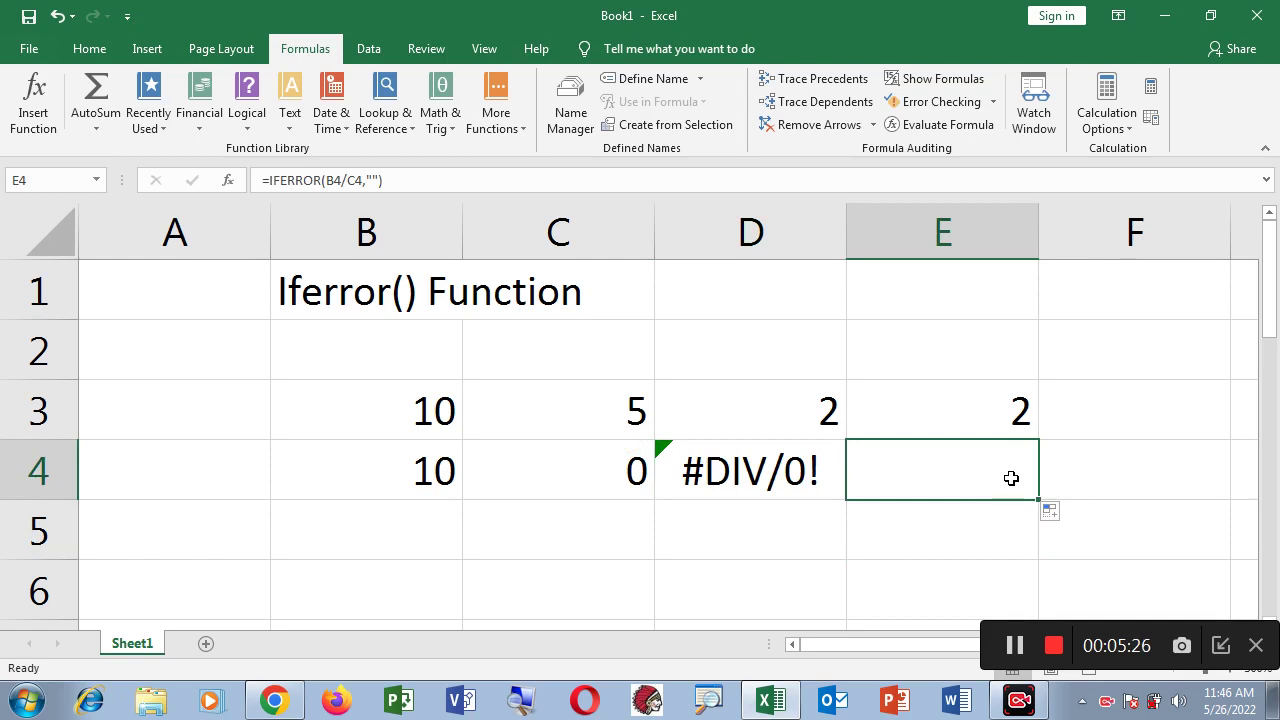
pyautogui.doubleClick(970, 420)
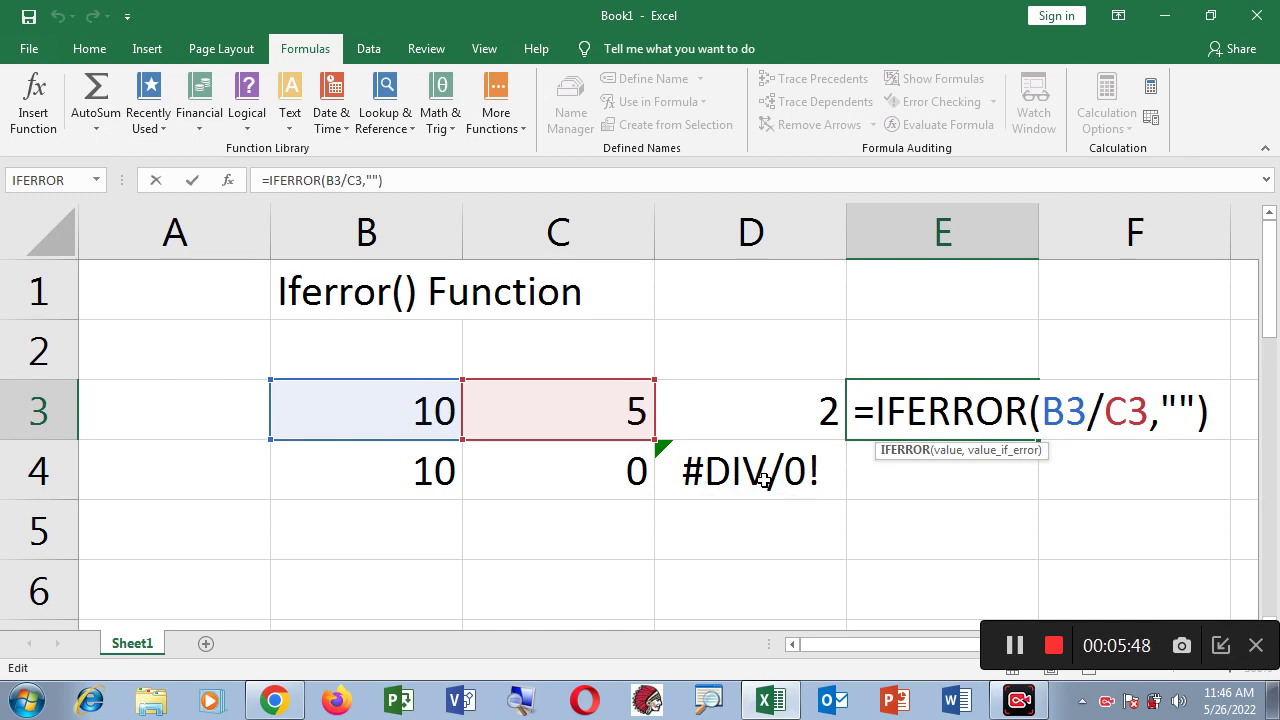
pyautogui.click(971, 506)
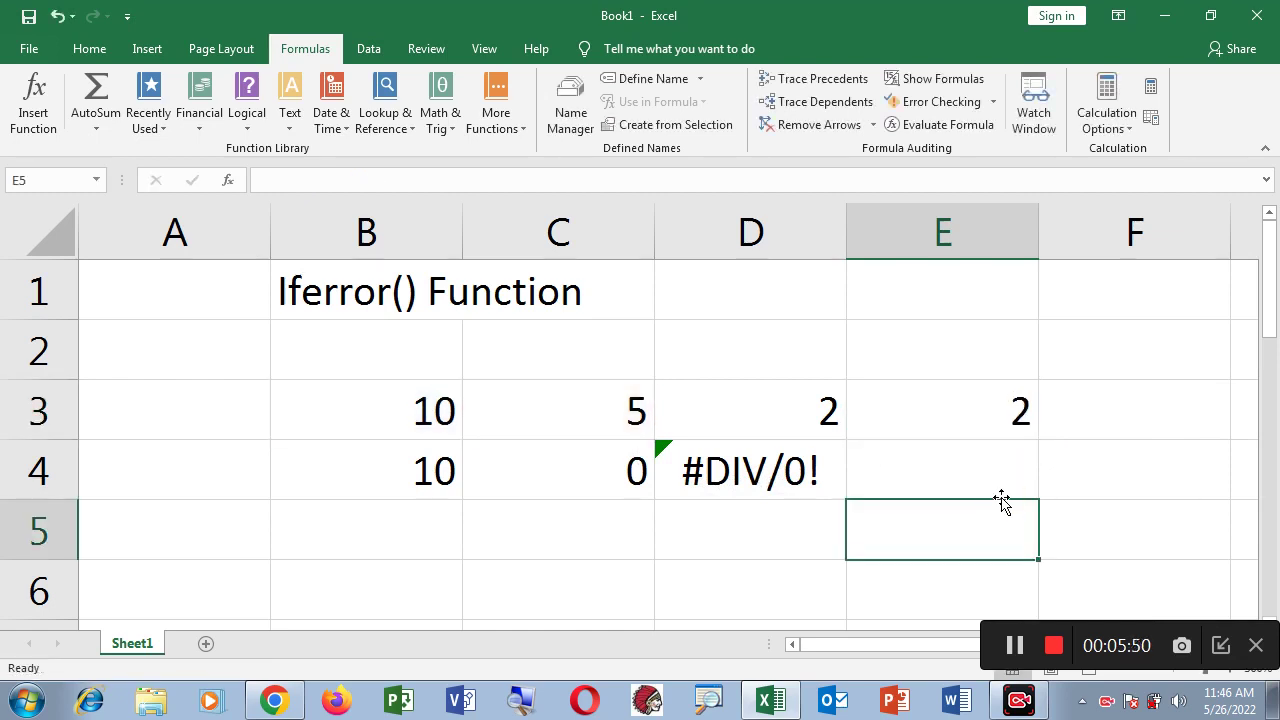
pyautogui.click(1003, 492)
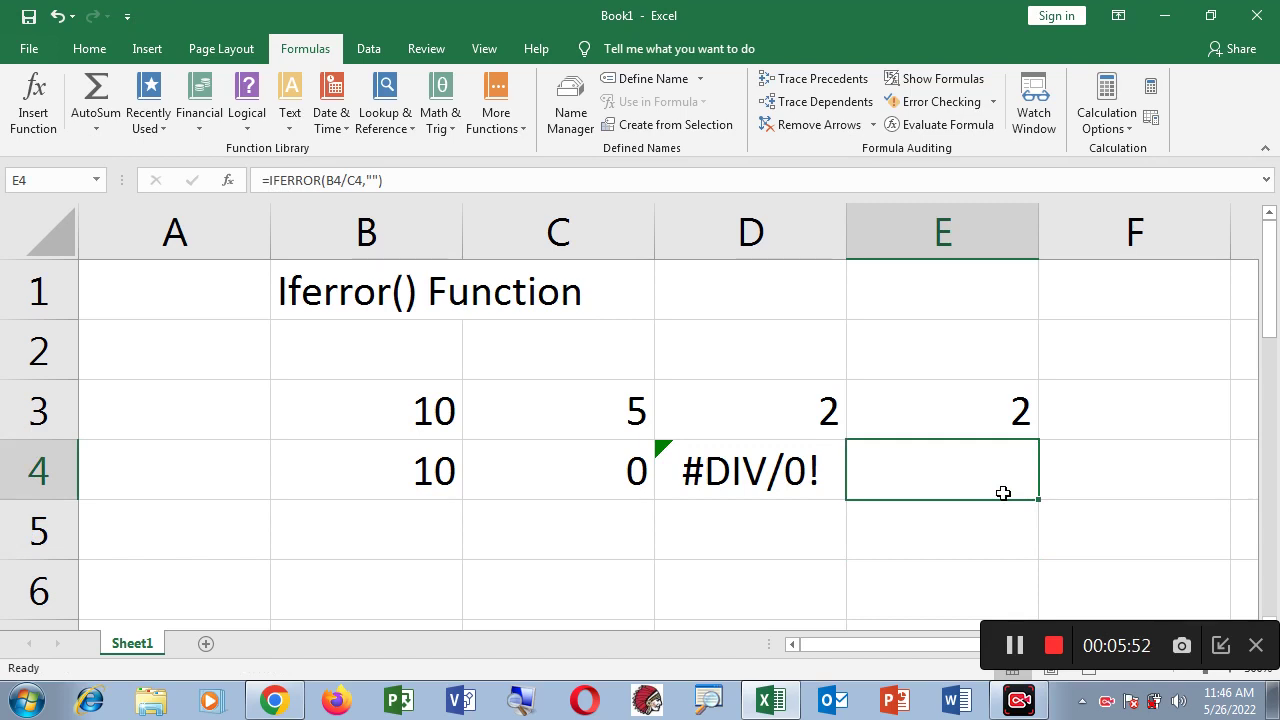